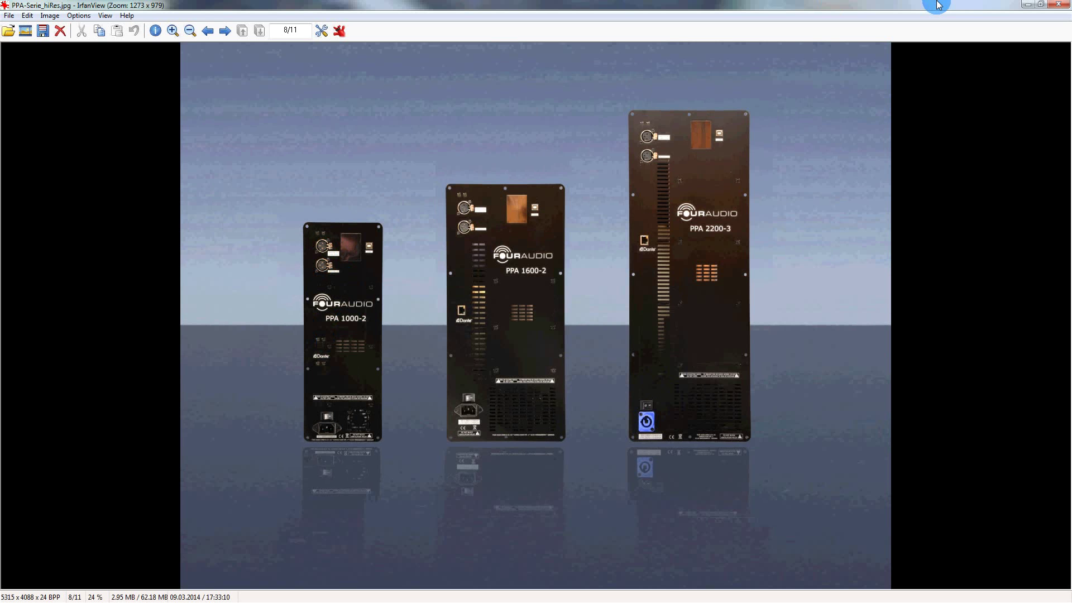
Restore IrfanView's full-screen photo of the PPA 1000-2, 1600-2 and 2200-3 modules to a window
{"action": "left_click", "coordinate": [1038, 5]}
Minimize IrfanView and the WinMF LF_HF-FRE plot to bring PPA Manager forward
{"action": "left_click", "coordinate": [985, 4]}
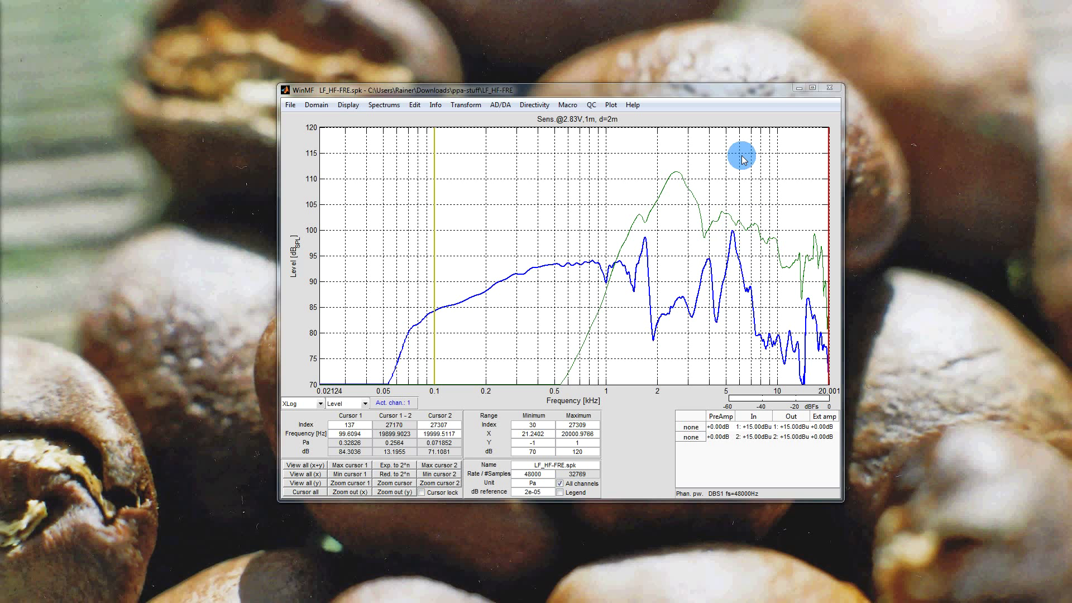
{"action": "left_click", "coordinate": [799, 88]}
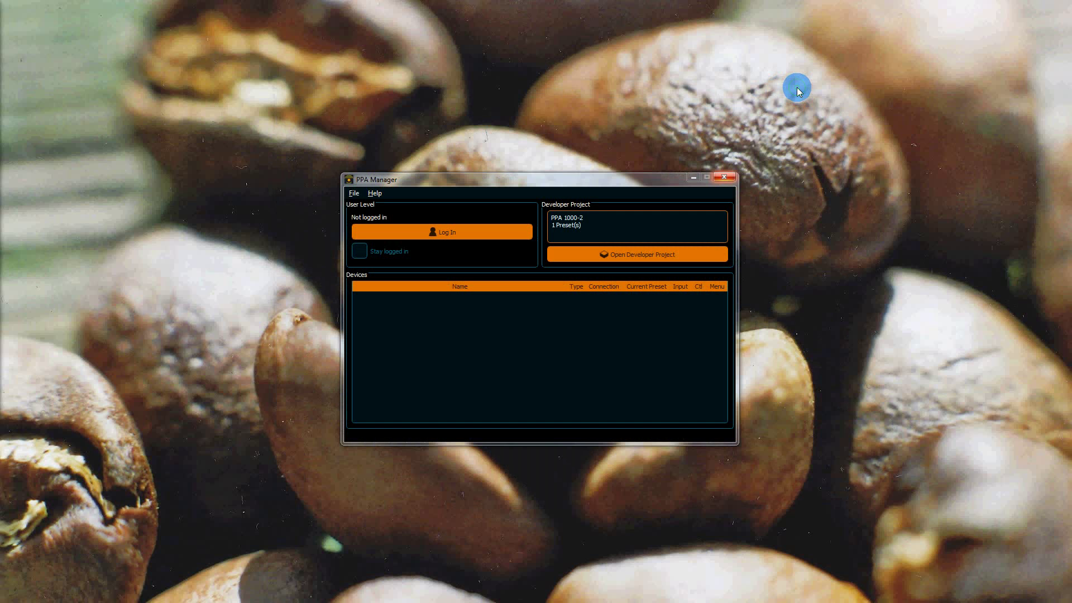
Open the PPA 1000-2 developer project and maximize the PPA Developer window
{"action": "left_click", "coordinate": [624, 255]}
{"action": "left_click", "coordinate": [283, 26]}
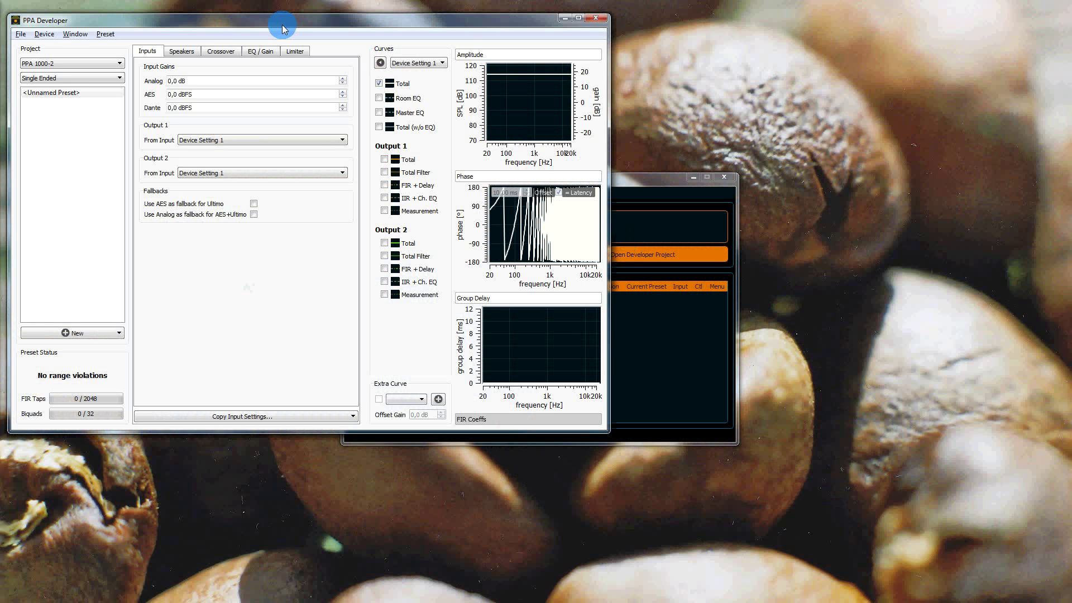
{"action": "double_click", "coordinate": [282, 27]}
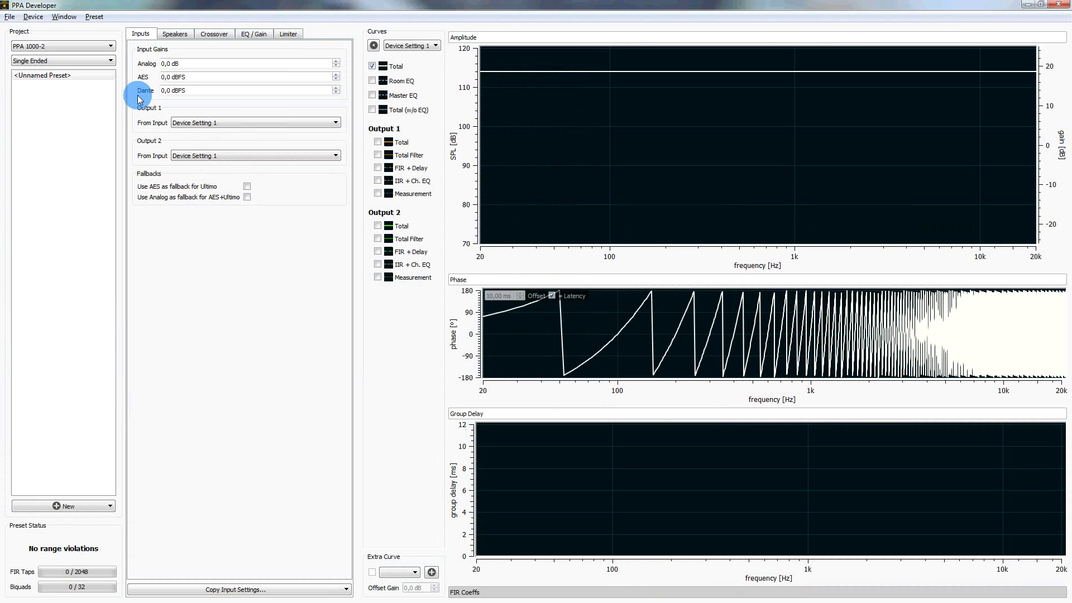
Keep PPA 1000-2 as the project device and feed Outputs 1 and 2 from Fixed to Analog DRC
{"action": "left_click", "coordinate": [64, 46]}
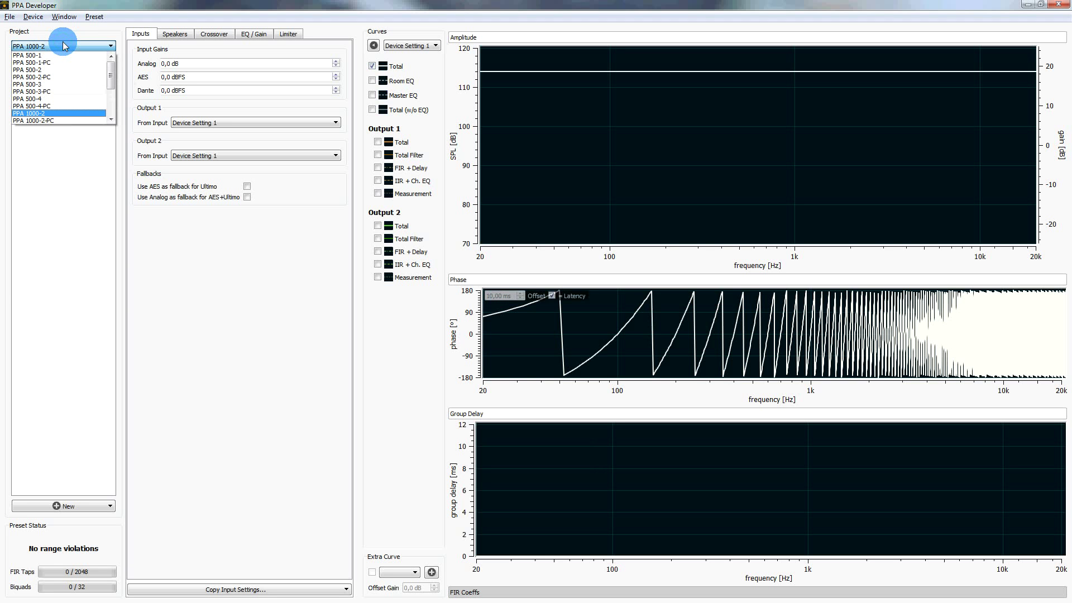
{"action": "left_click", "coordinate": [64, 46]}
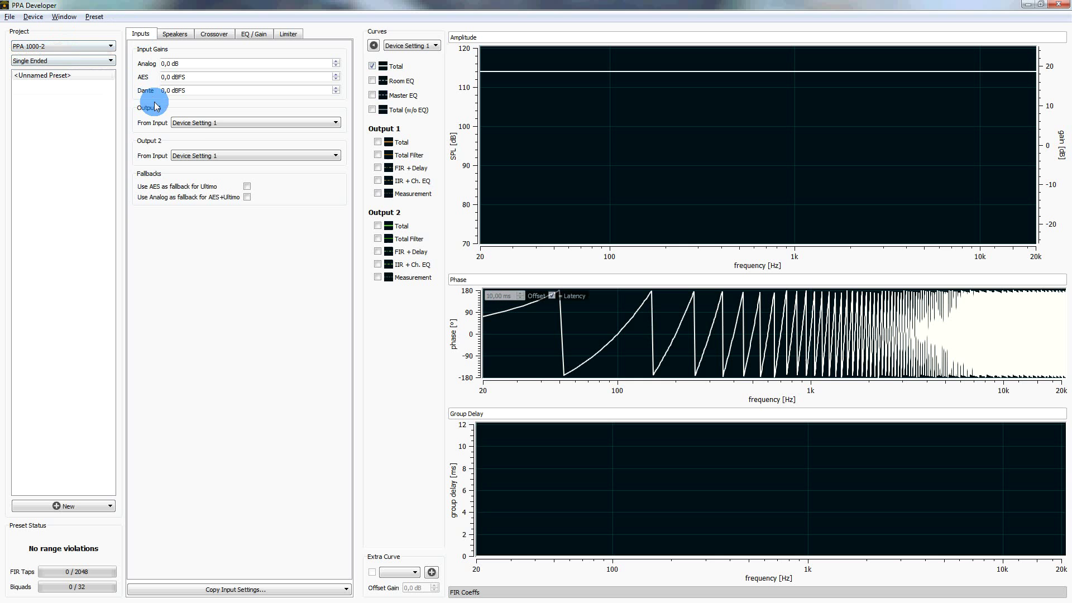
{"action": "left_click", "coordinate": [207, 123]}
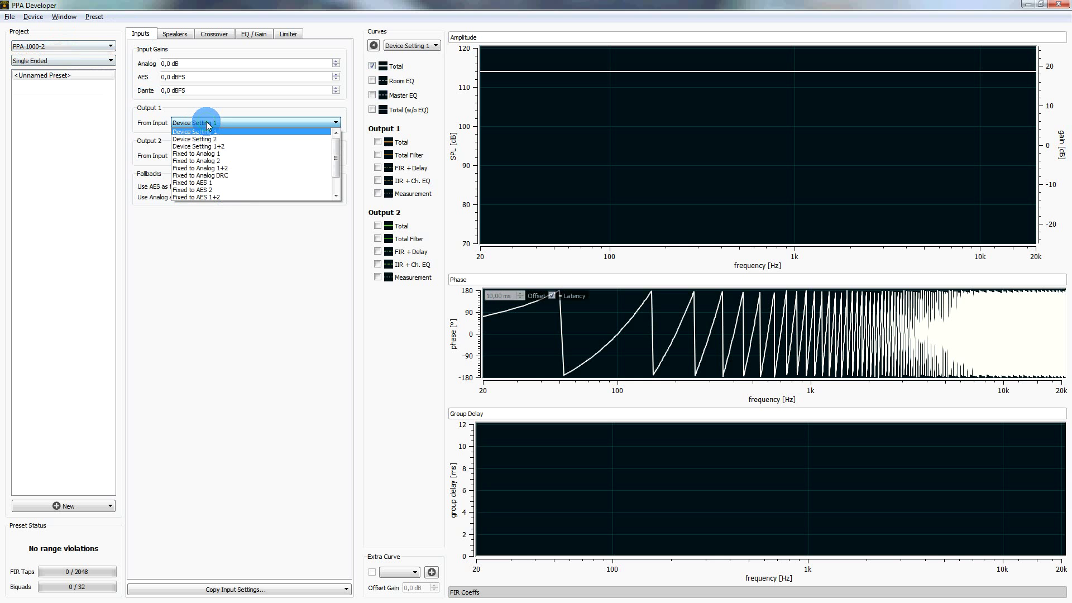
{"action": "left_click", "coordinate": [211, 175]}
{"action": "left_click", "coordinate": [173, 156]}
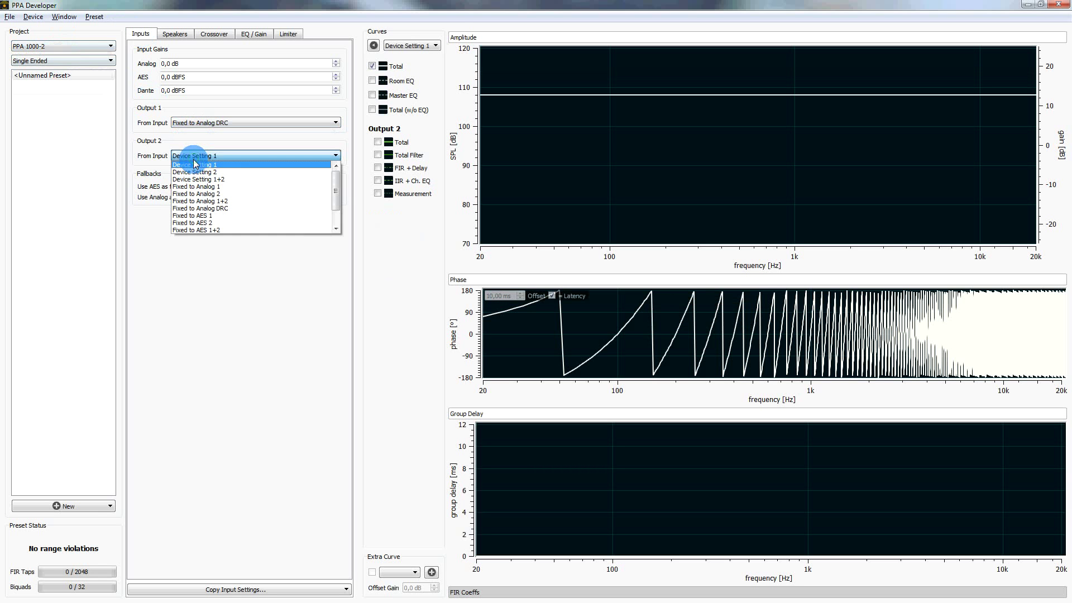
{"action": "left_click", "coordinate": [200, 208]}
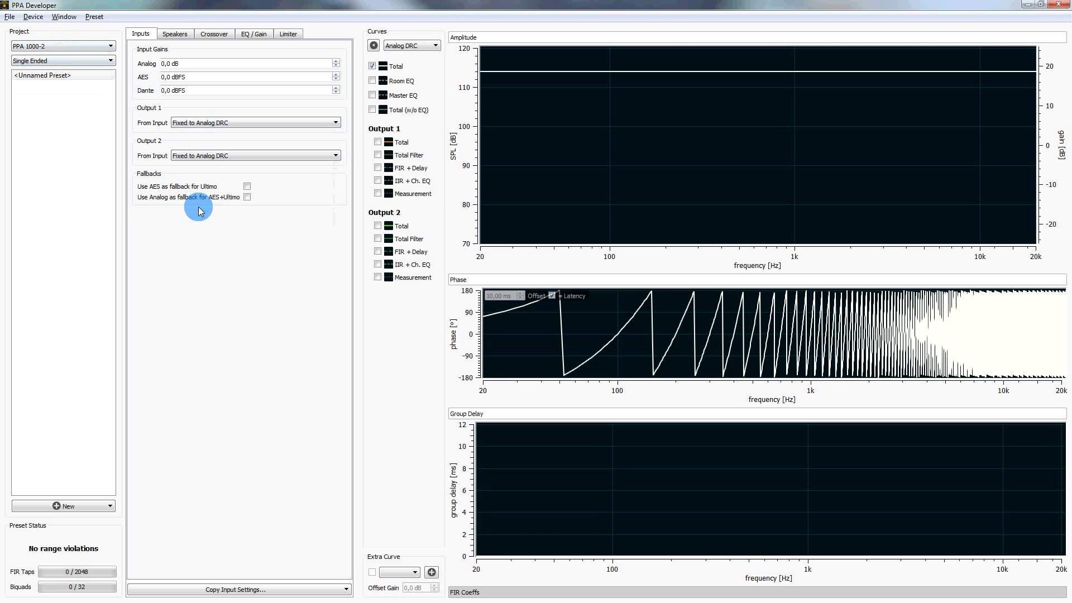
Hide the Total curve and load LF-FRE.SPK for Output 1 and HF-FRE.SPK for Output 2
{"action": "left_click", "coordinate": [176, 35]}
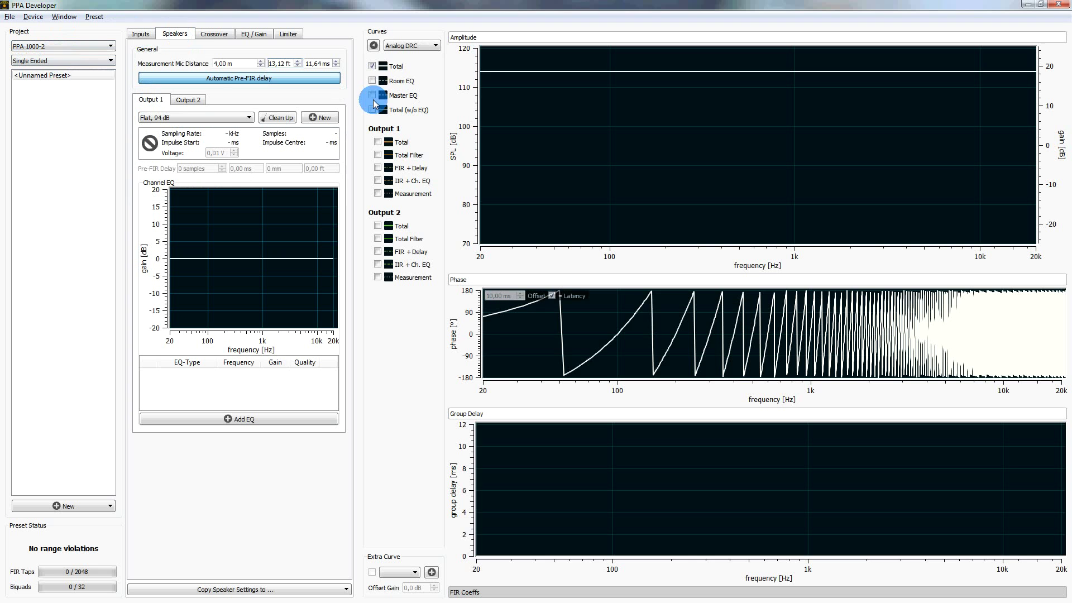
{"action": "left_click", "coordinate": [373, 66]}
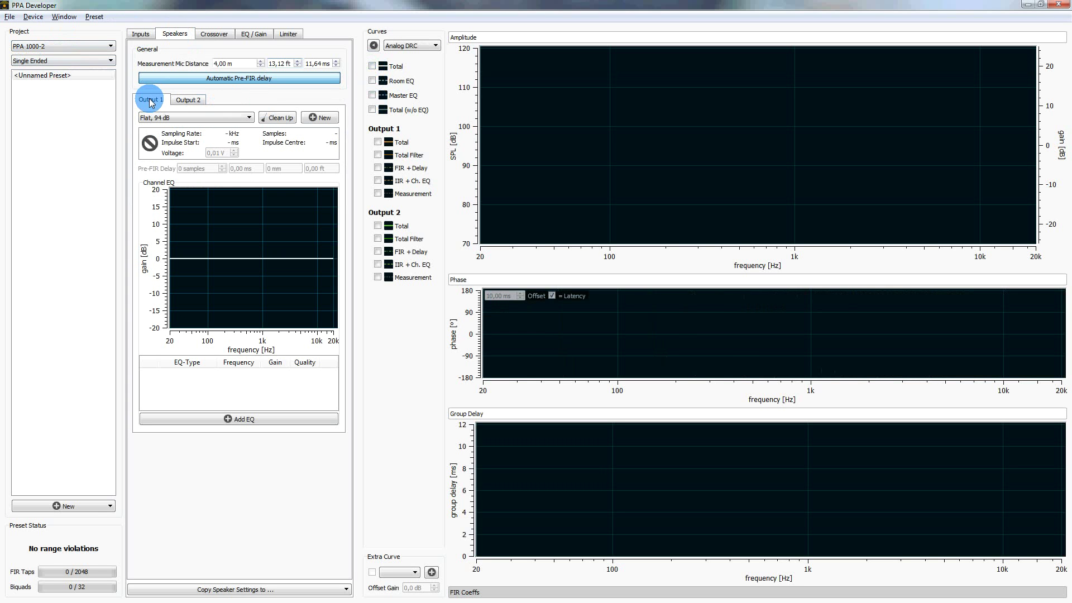
{"action": "left_click", "coordinate": [326, 119]}
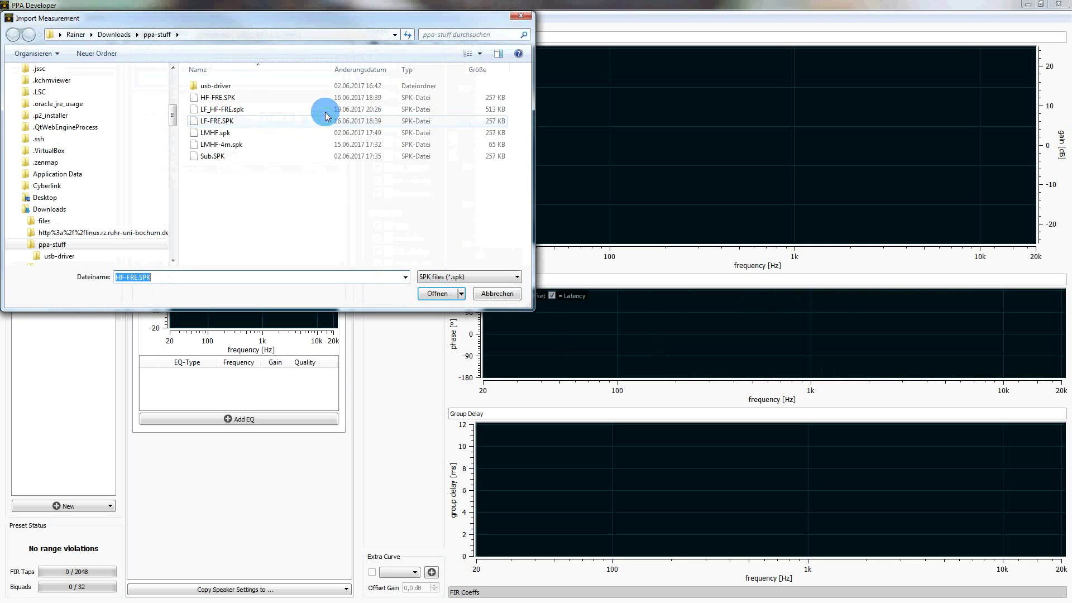
{"action": "left_click", "coordinate": [214, 123]}
{"action": "double_click", "coordinate": [214, 122]}
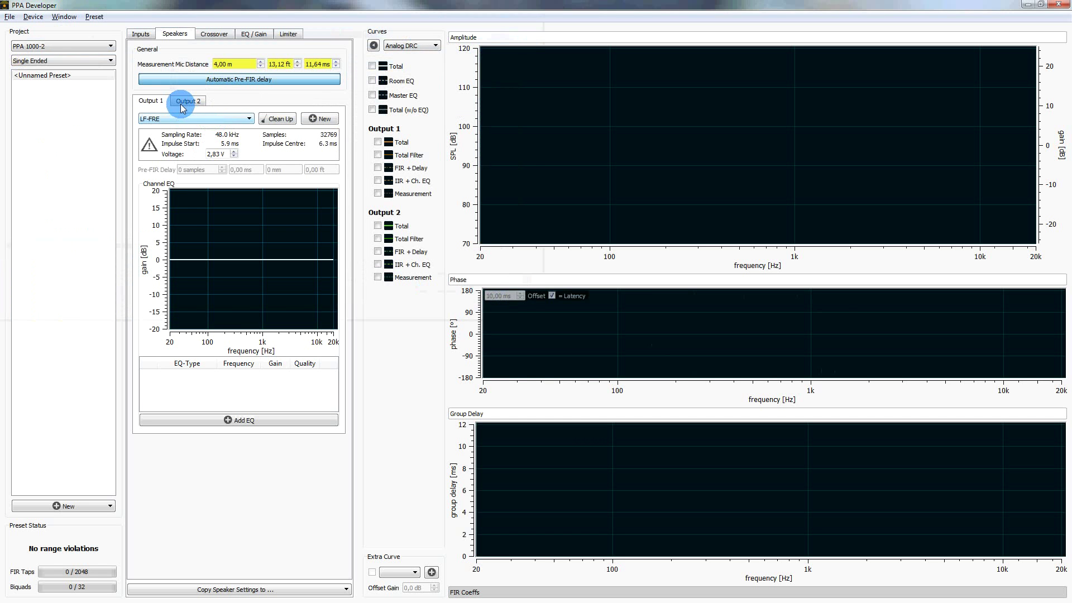
{"action": "left_click", "coordinate": [193, 107]}
{"action": "left_click", "coordinate": [313, 119]}
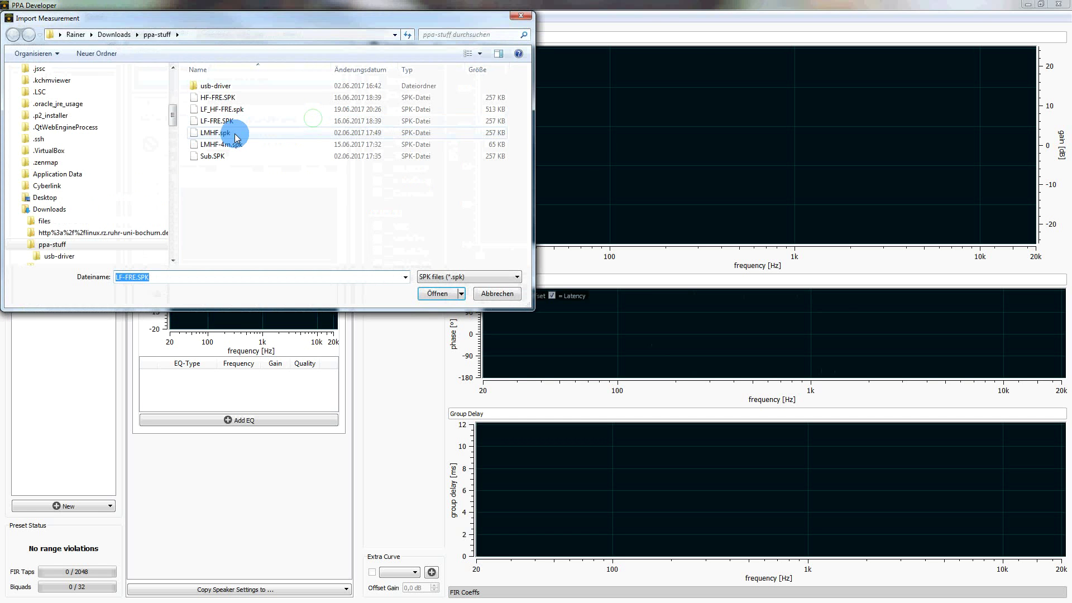
{"action": "double_click", "coordinate": [217, 97]}
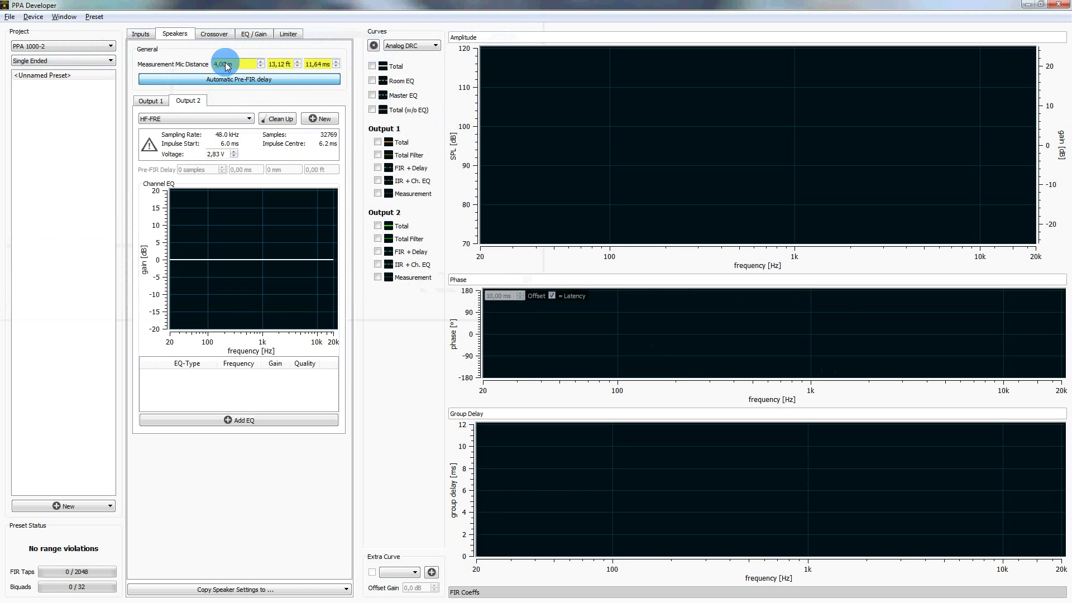
Set the measurement mic distance to 2,00 m (5,82 ms)
{"action": "mouse_move", "coordinate": [226, 61]}
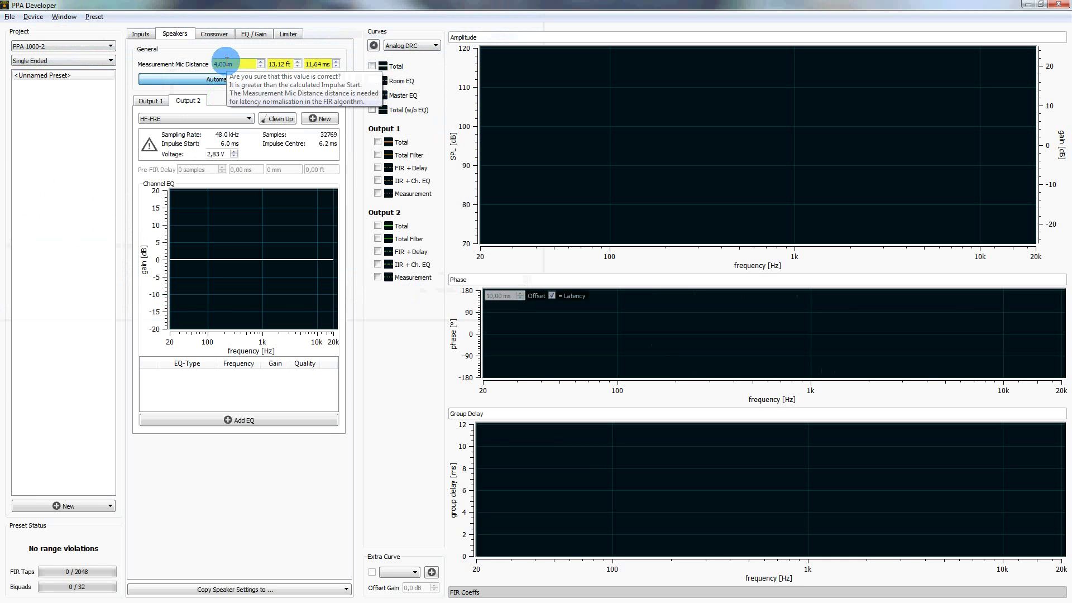
{"action": "left_click", "coordinate": [227, 63]}
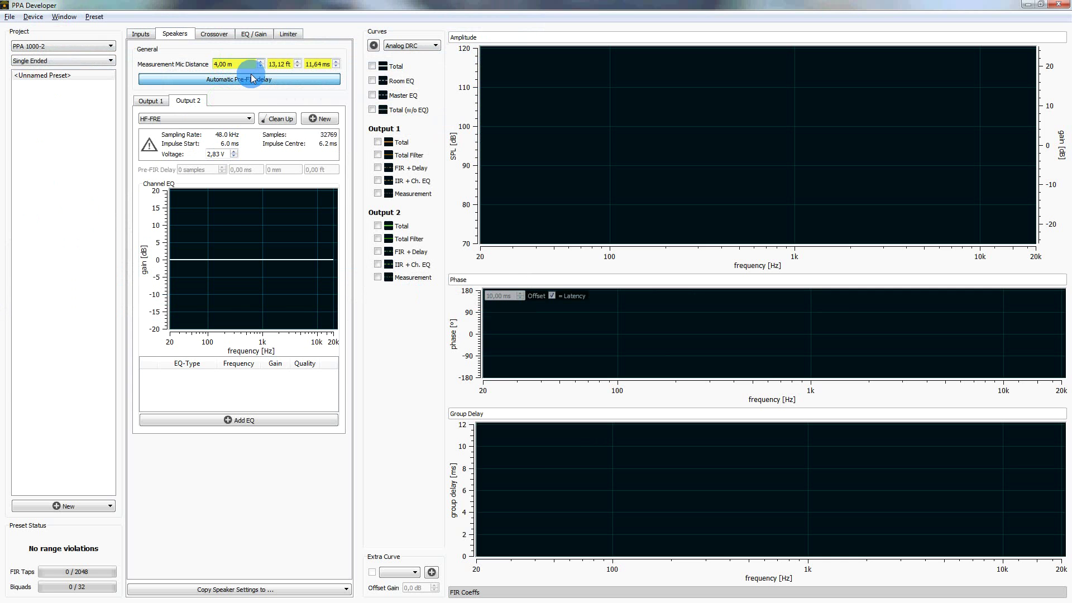
{"action": "key", "text": "Home"}
{"action": "key", "text": "shift+Right"}
{"action": "type", "text": "2"}
{"action": "key", "text": "Tab"}
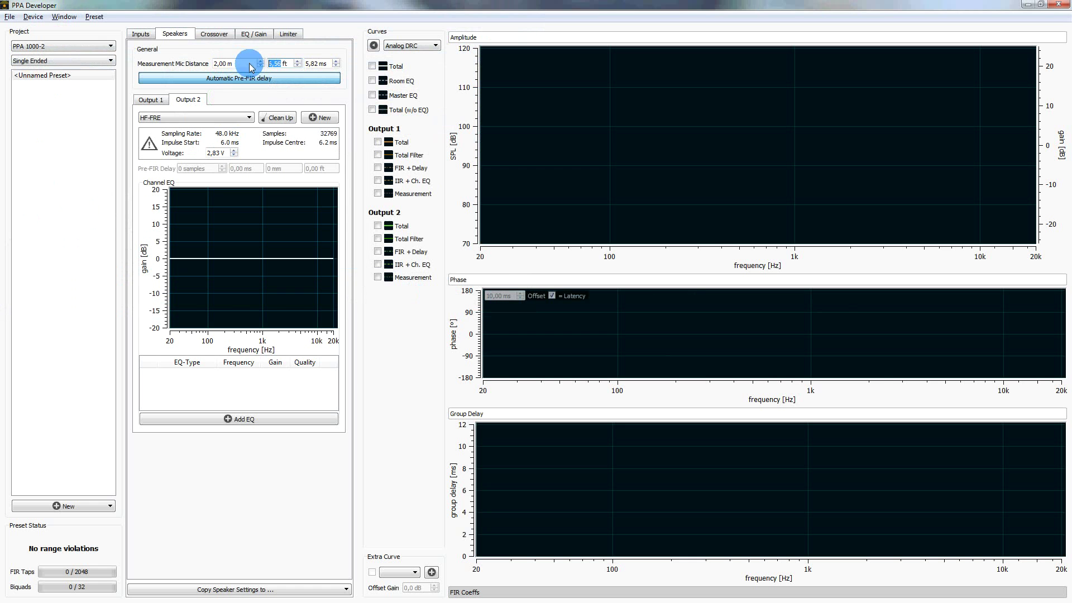
Set Crossover Control to FIR (with speaker compensation) on the Crossover tab
{"action": "left_click", "coordinate": [215, 34]}
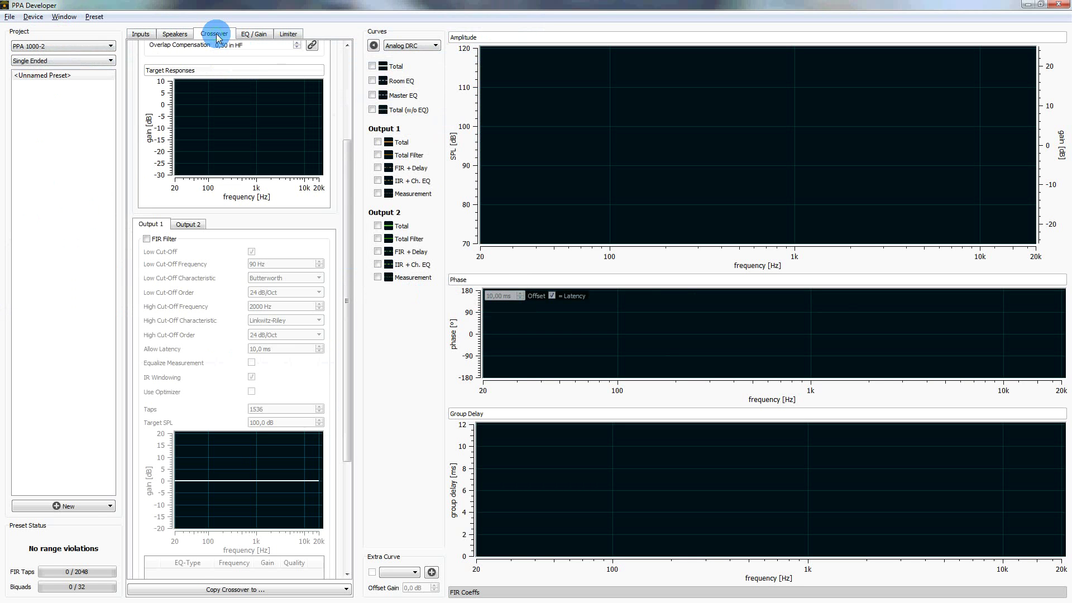
{"action": "scroll", "coordinate": [343, 49], "scroll_direction": "up", "scroll_amount": 3}
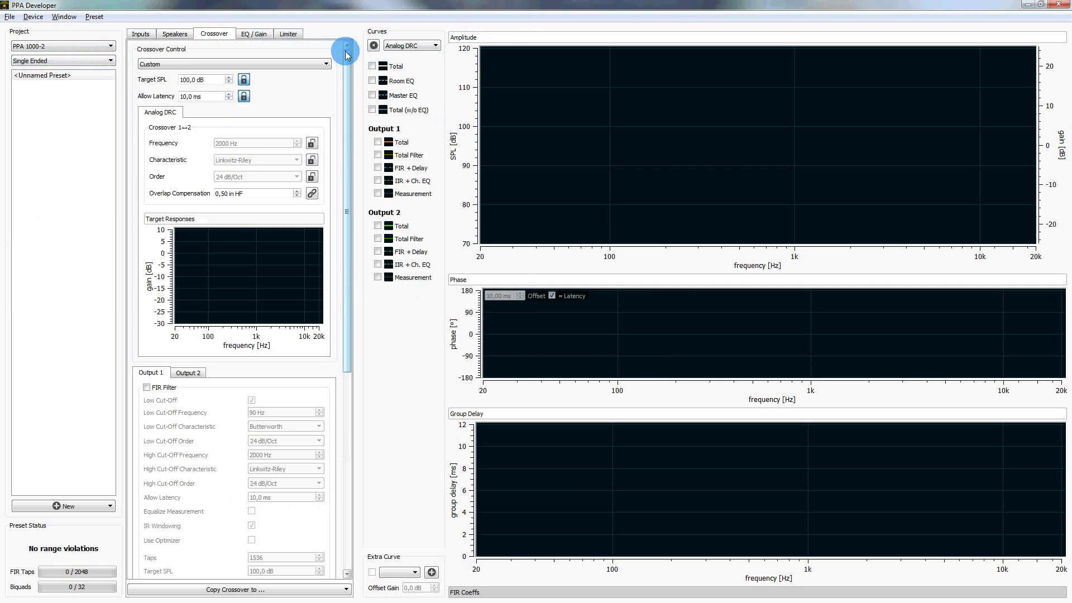
{"action": "left_click", "coordinate": [170, 64]}
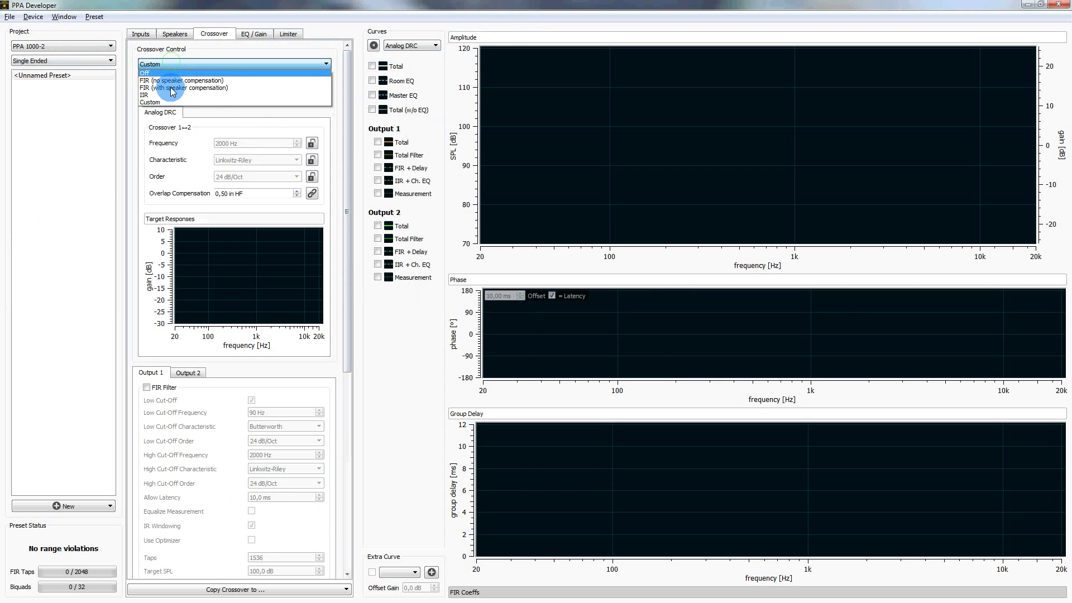
{"action": "left_click", "coordinate": [172, 88]}
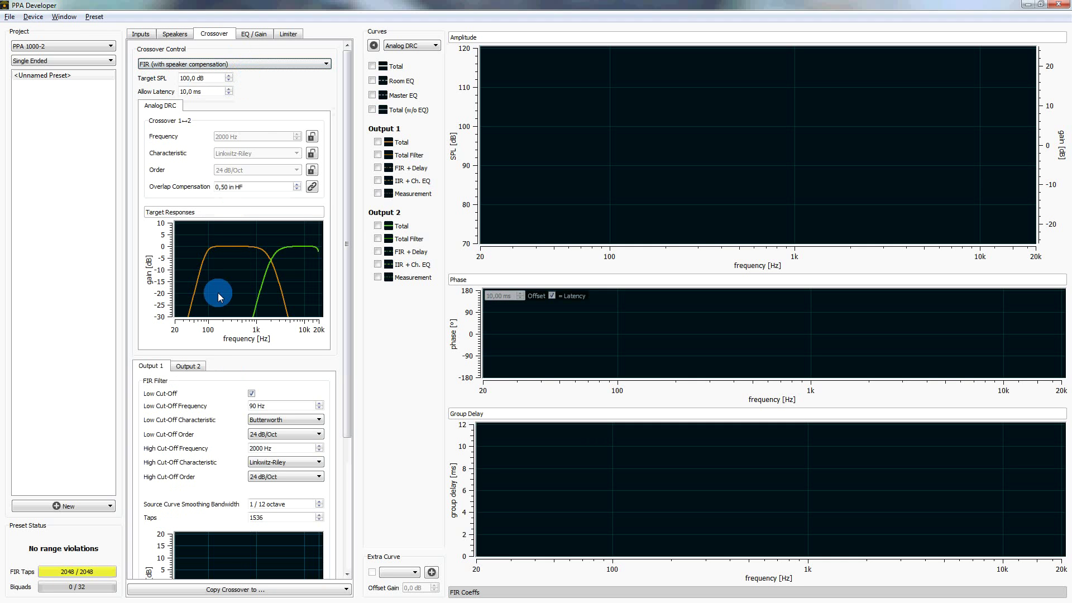
Show both outputs' measured curves and select the Target SPL (100,0 dB) and Allow Latency fields
{"action": "left_click", "coordinate": [378, 195]}
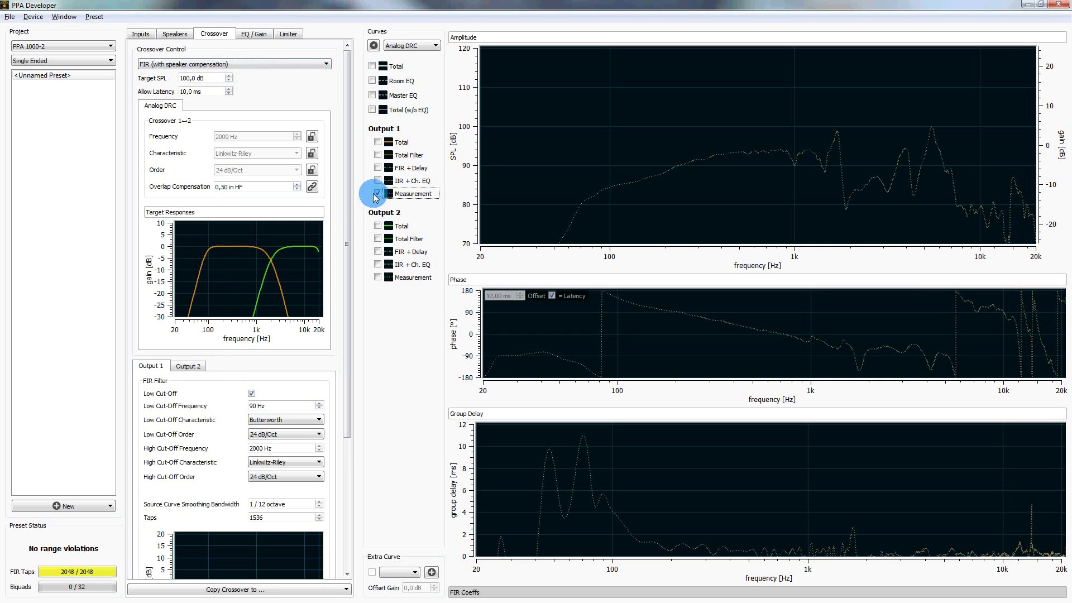
{"action": "left_click", "coordinate": [380, 279]}
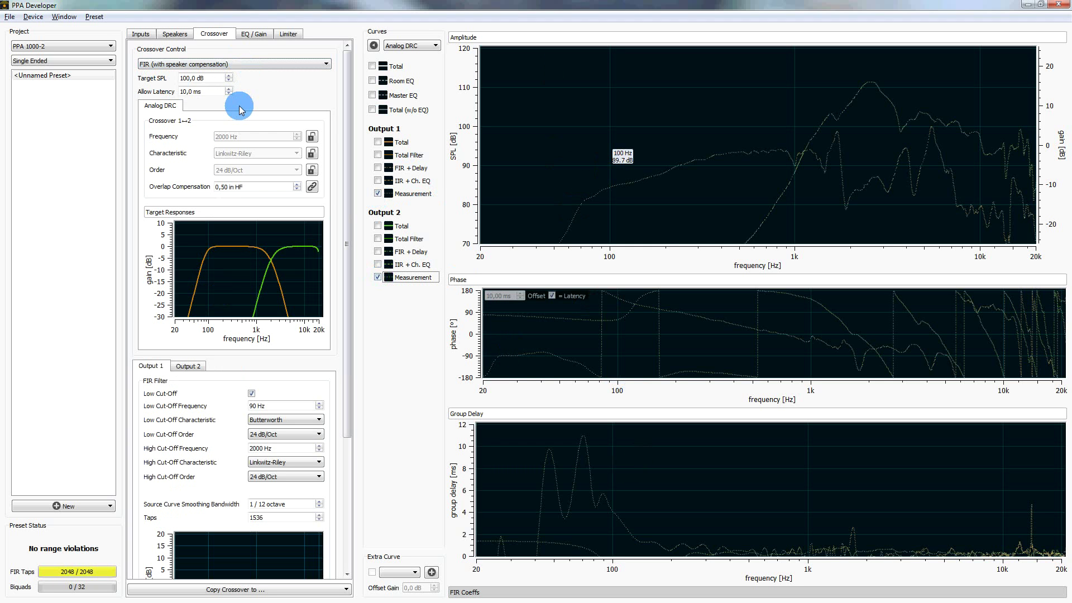
{"action": "left_click", "coordinate": [210, 78]}
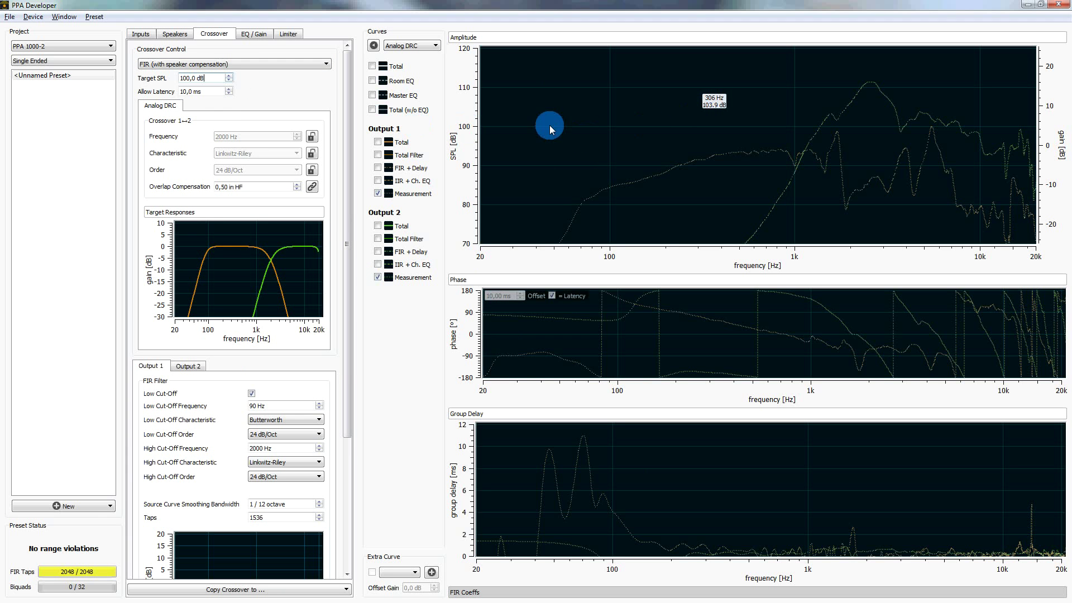
{"action": "left_click", "coordinate": [963, 123]}
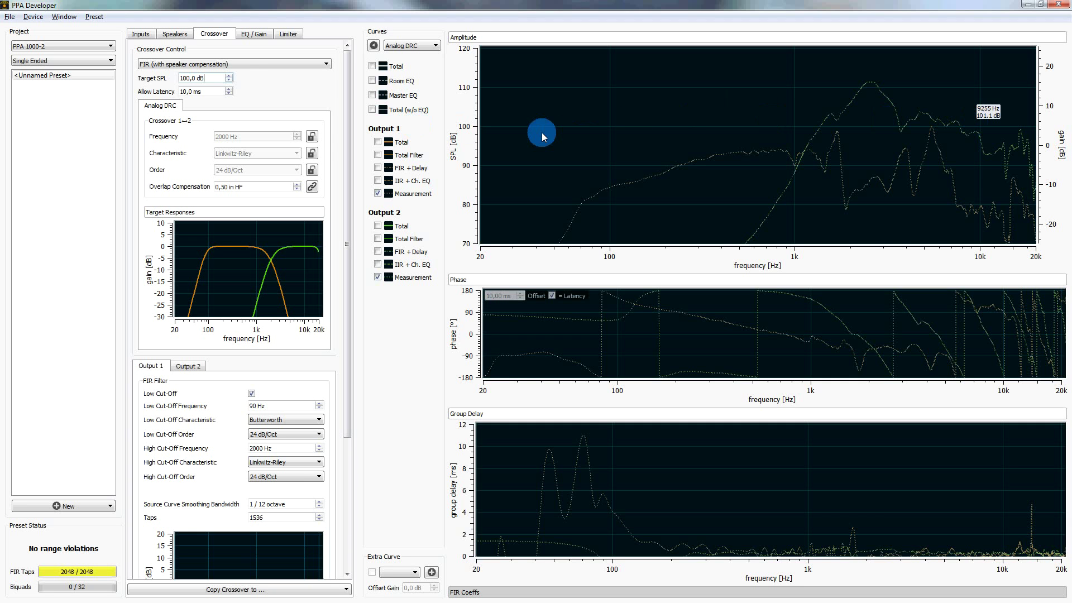
{"action": "left_click", "coordinate": [211, 91]}
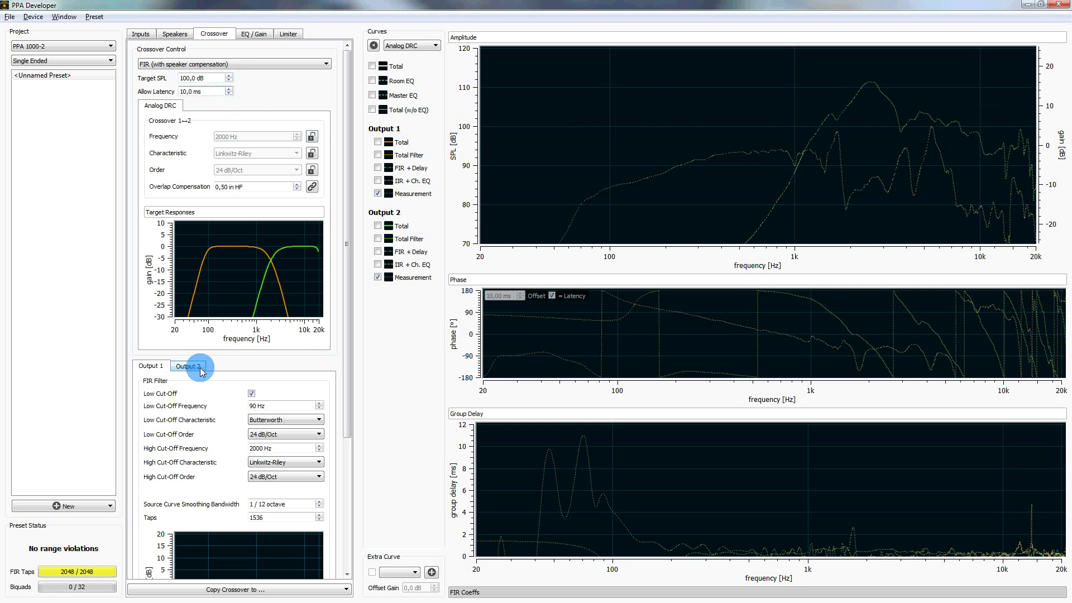
Unlock and set Crossover 1↔2 to 1600 Hz Linkwitz-Riley at 36 dB/Oct
{"action": "left_click", "coordinate": [312, 136]}
{"action": "left_click", "coordinate": [314, 153]}
{"action": "left_click", "coordinate": [308, 166]}
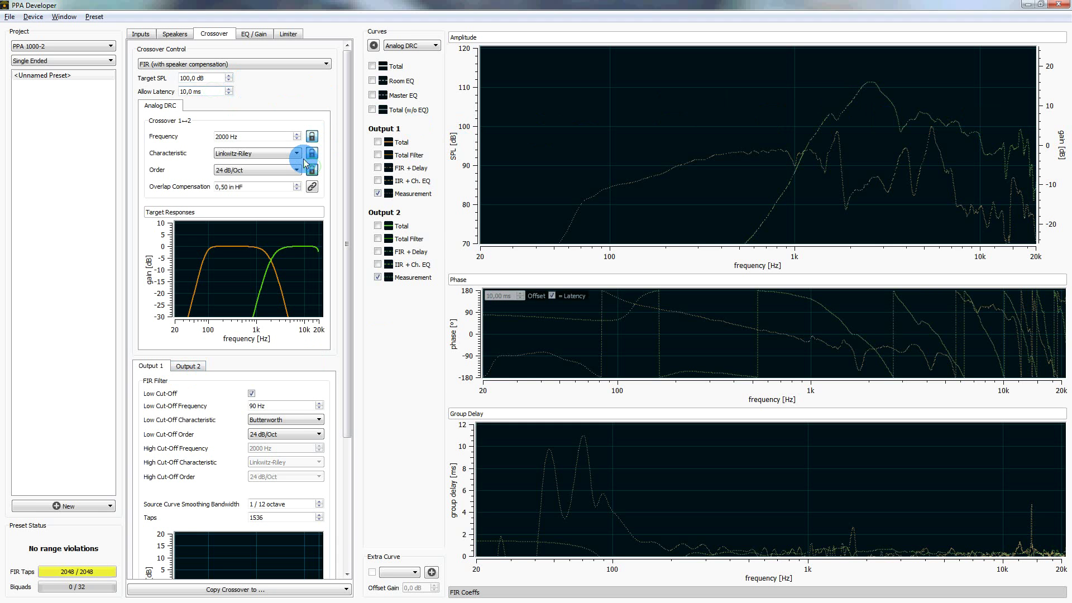
{"action": "left_click", "coordinate": [254, 137]}
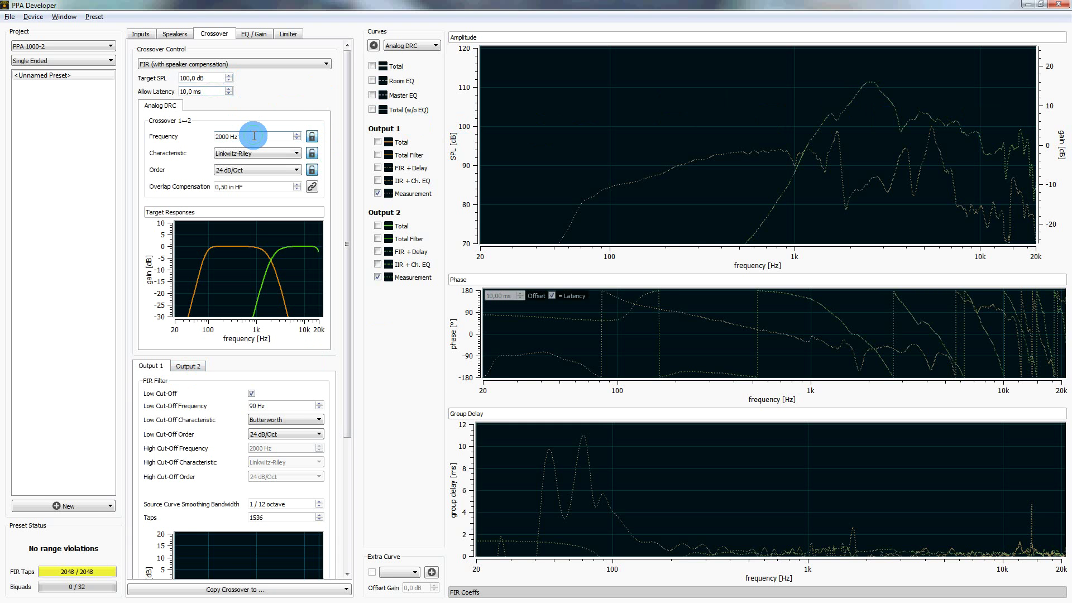
{"action": "type", "text": "100"}
{"action": "type", "text": "6"}
{"action": "left_click", "coordinate": [254, 170]}
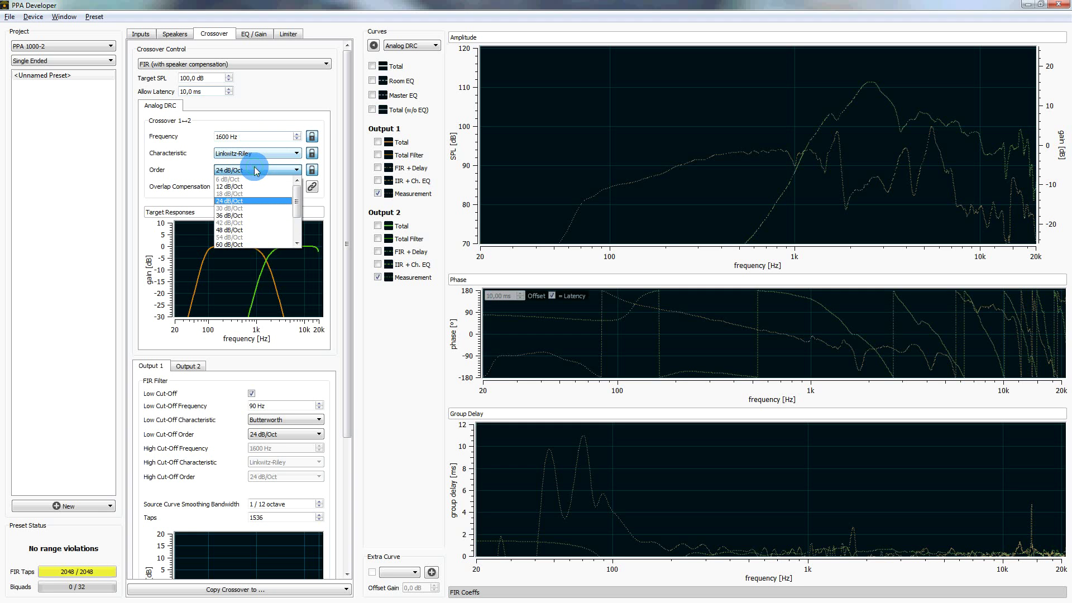
{"action": "left_click", "coordinate": [235, 216]}
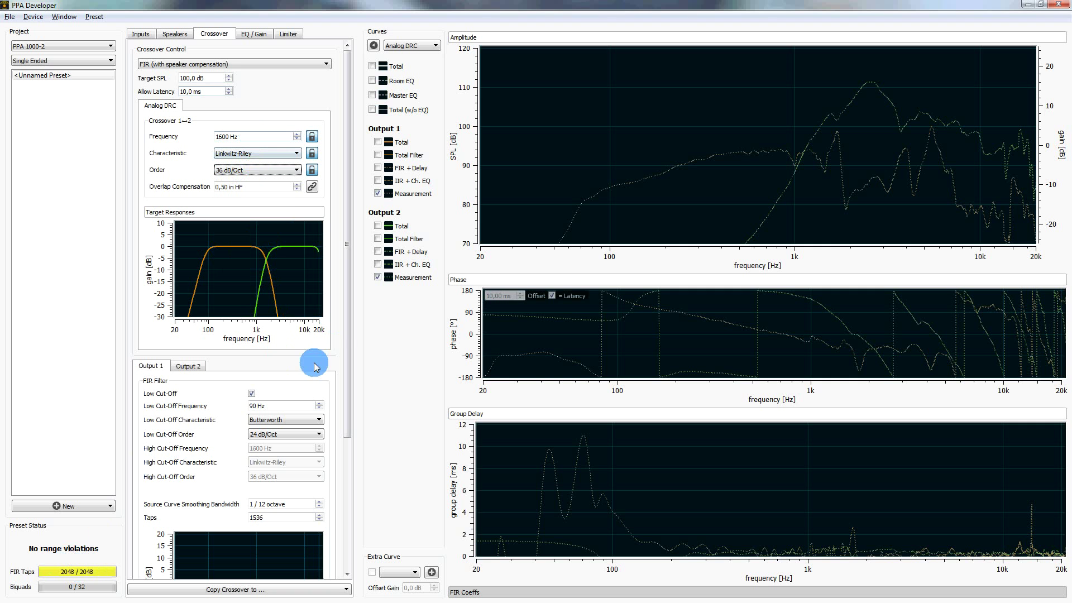
{"action": "left_click", "coordinate": [347, 317]}
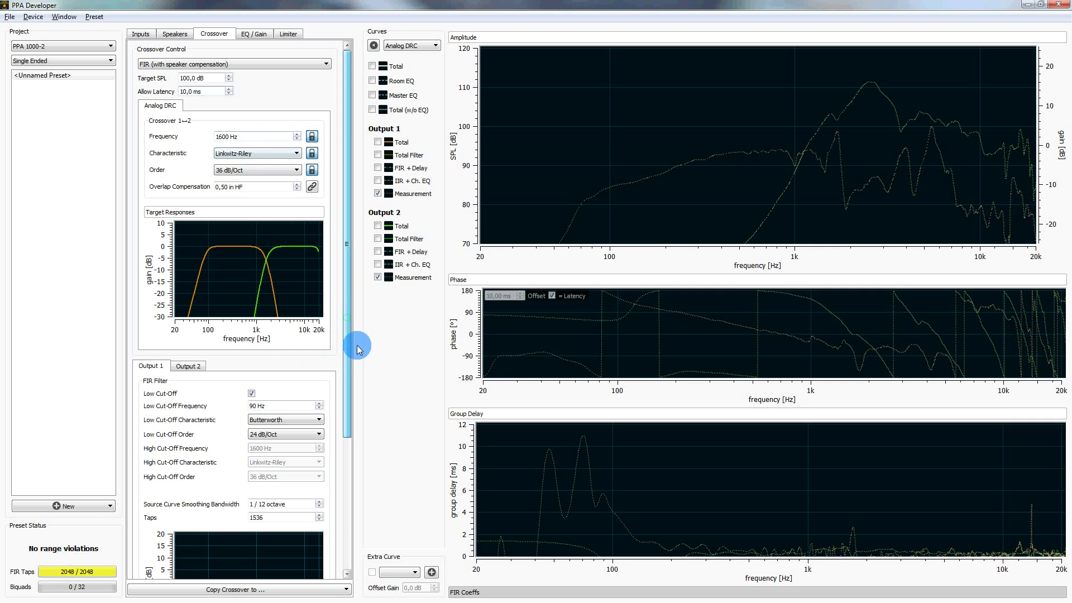
{"action": "scroll", "coordinate": [360, 374], "scroll_direction": "down", "scroll_amount": 2}
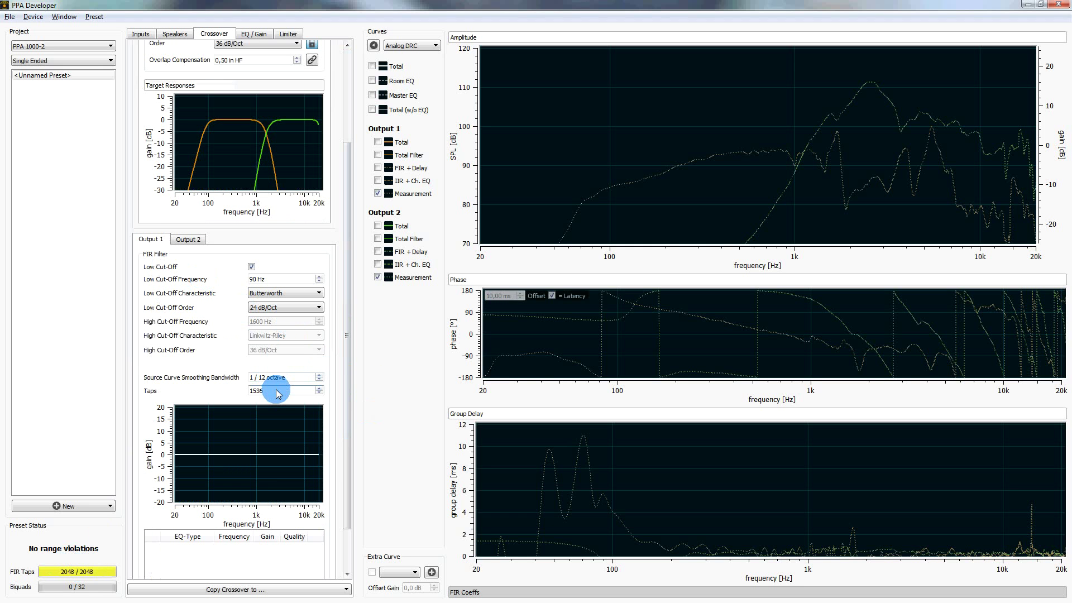
{"action": "left_click", "coordinate": [179, 244]}
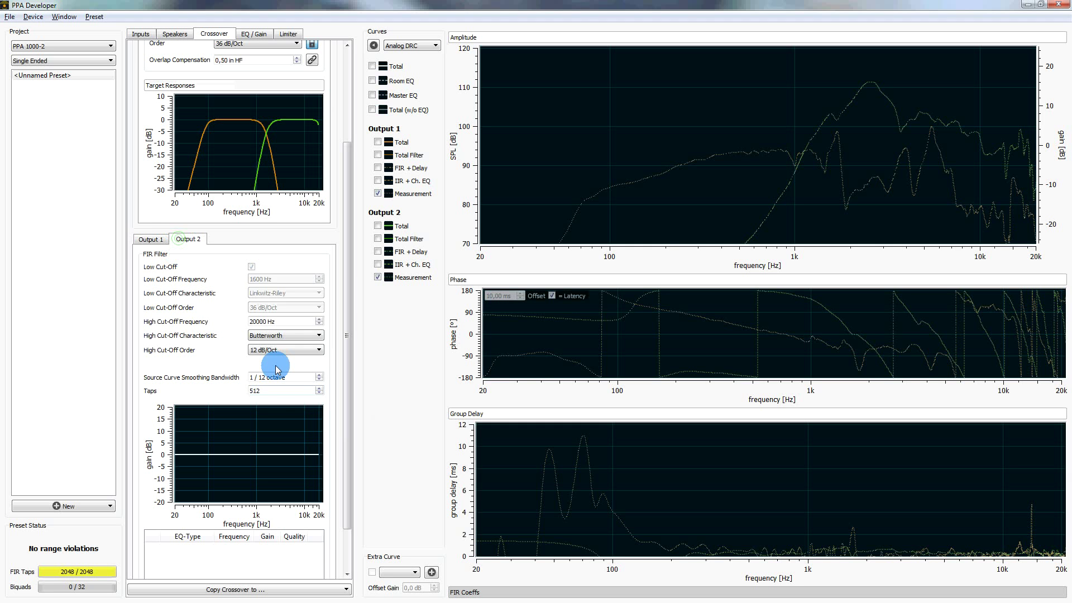
{"action": "left_click", "coordinate": [153, 238]}
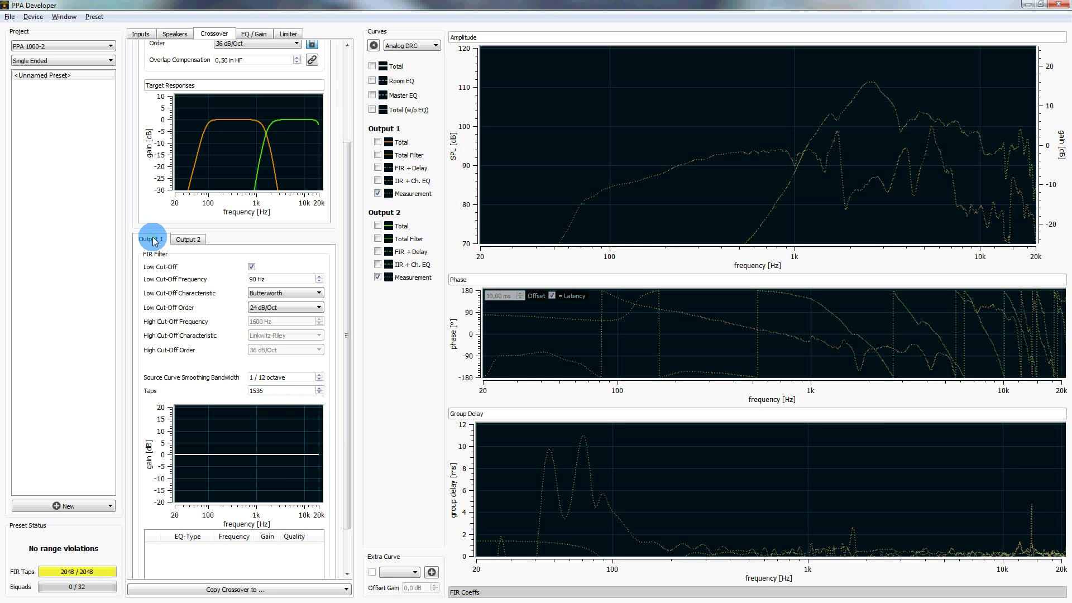
{"action": "left_click", "coordinate": [349, 73]}
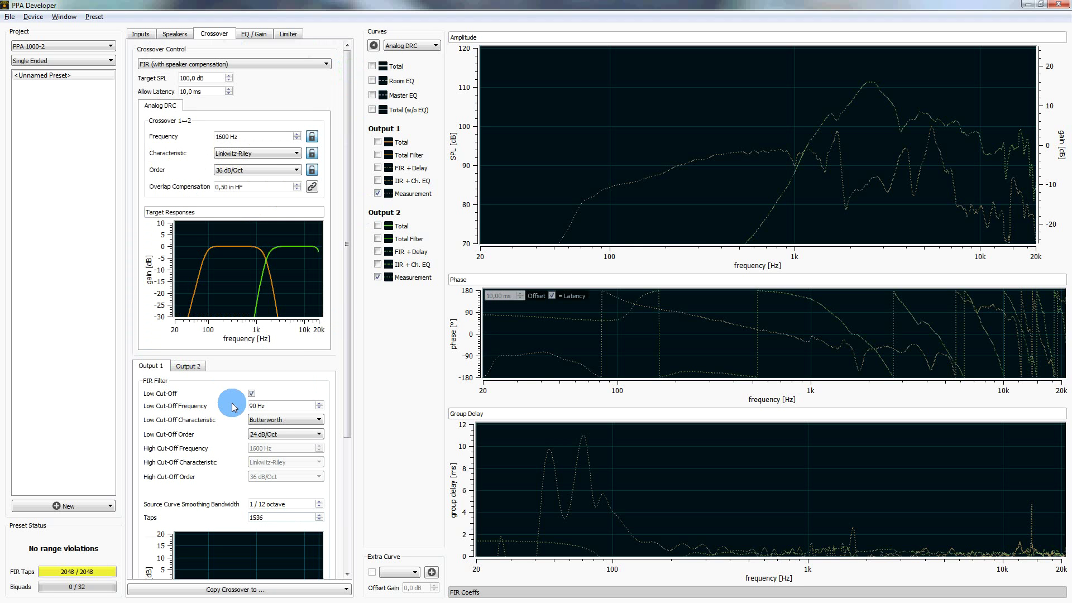
{"action": "left_click", "coordinate": [259, 408]}
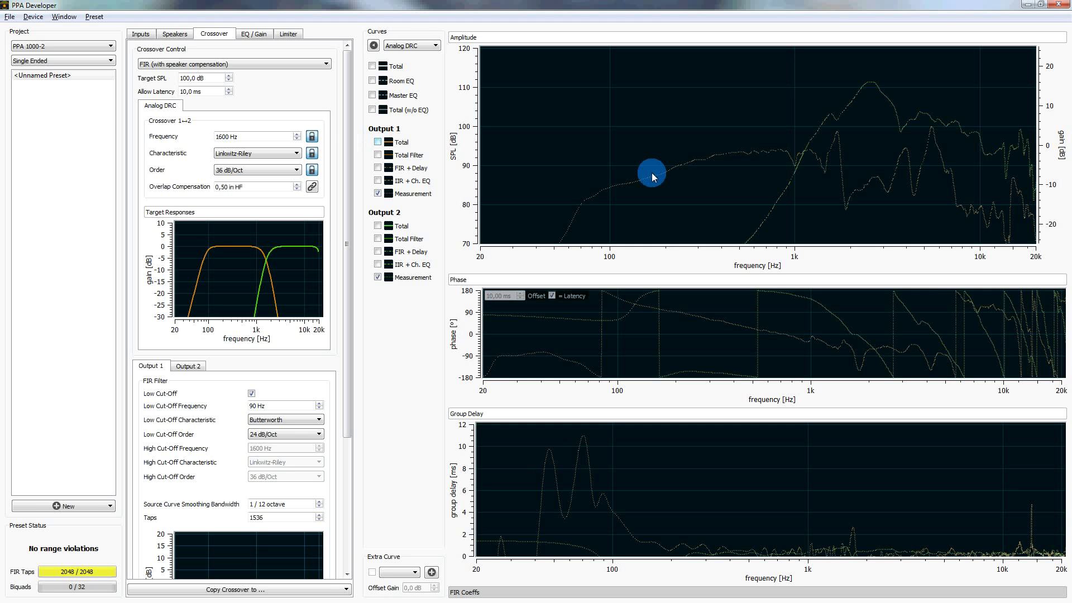
Tick Output 1's Total checkbox to plot its total response
{"action": "mouse_move", "coordinate": [719, 150]}
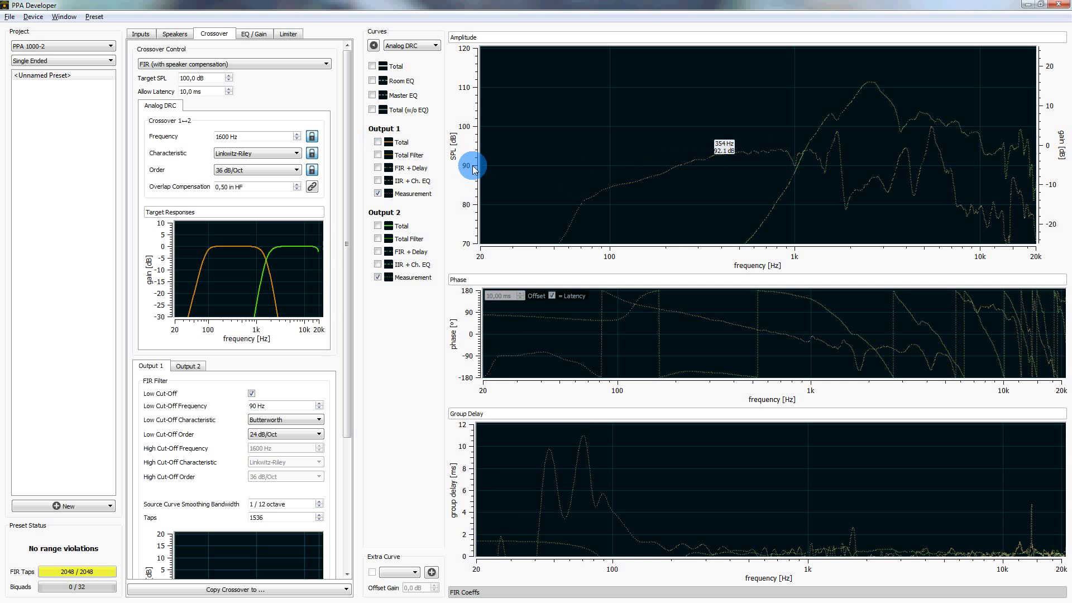
{"action": "left_click", "coordinate": [378, 142]}
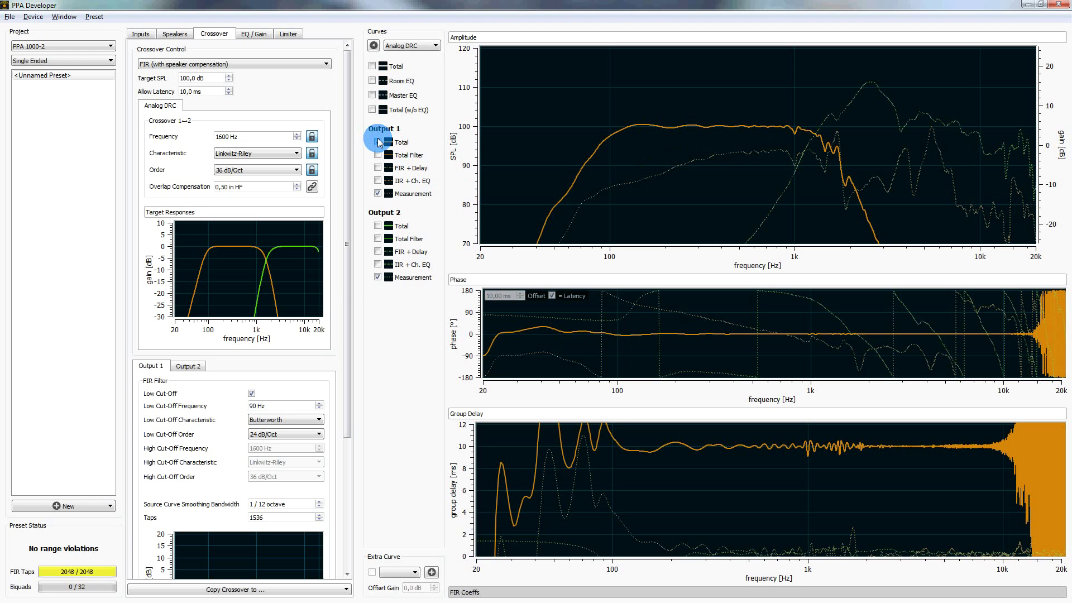
Plot only the combined system Total, unticking the Output 1 and Output 2 Total curves
{"action": "left_click", "coordinate": [378, 226]}
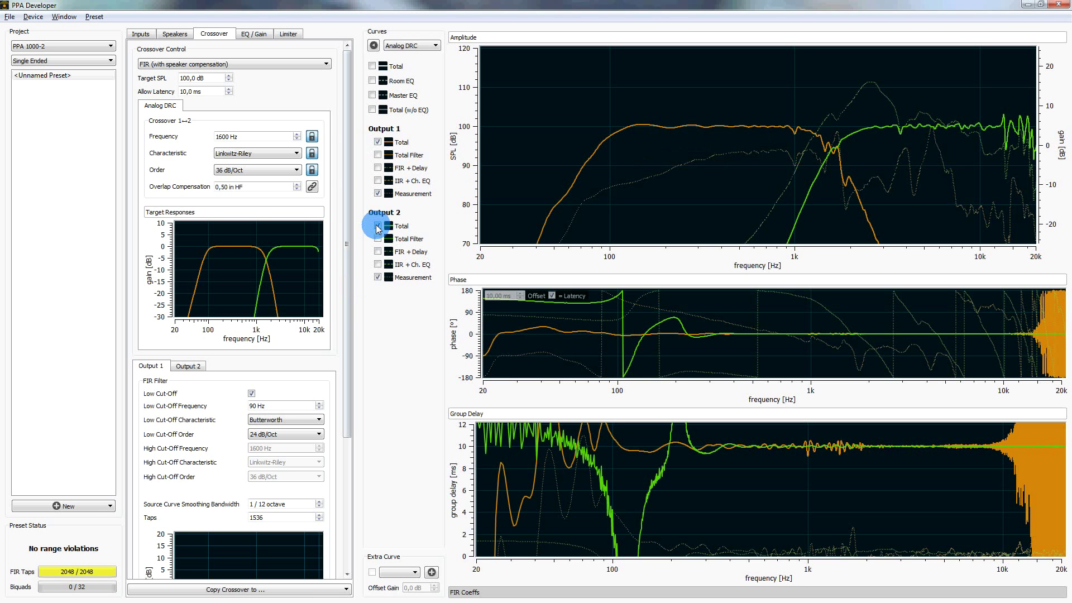
{"action": "left_click", "coordinate": [373, 67]}
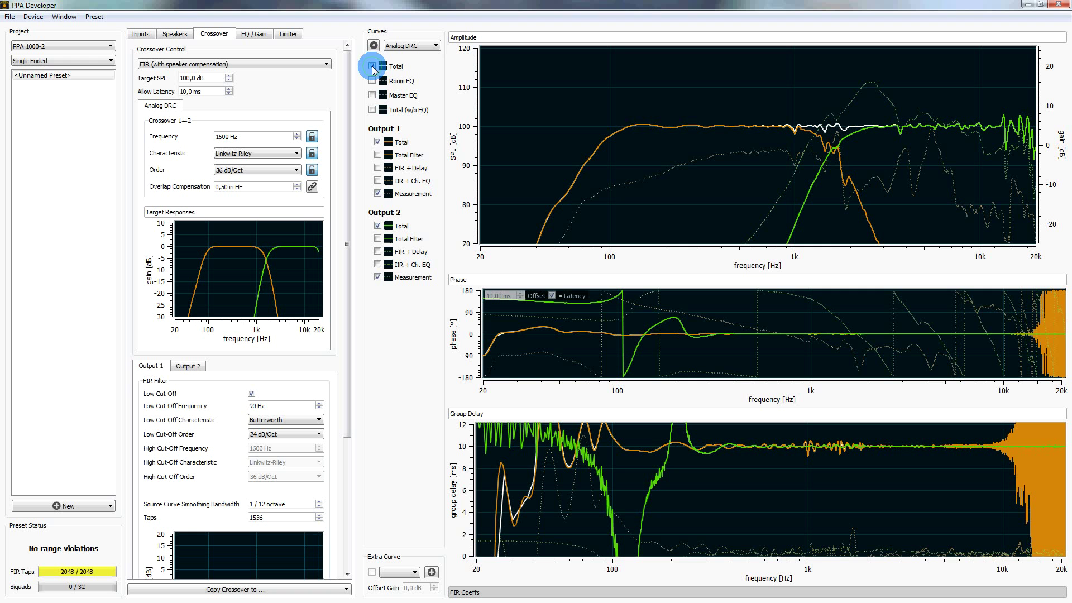
{"action": "left_click", "coordinate": [378, 143]}
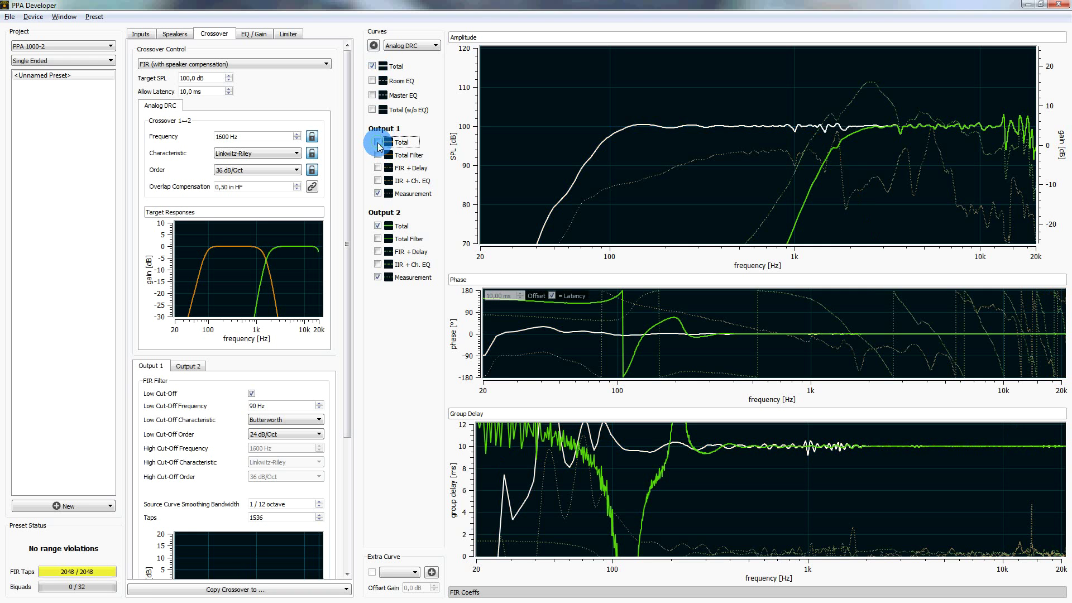
{"action": "left_click", "coordinate": [378, 226]}
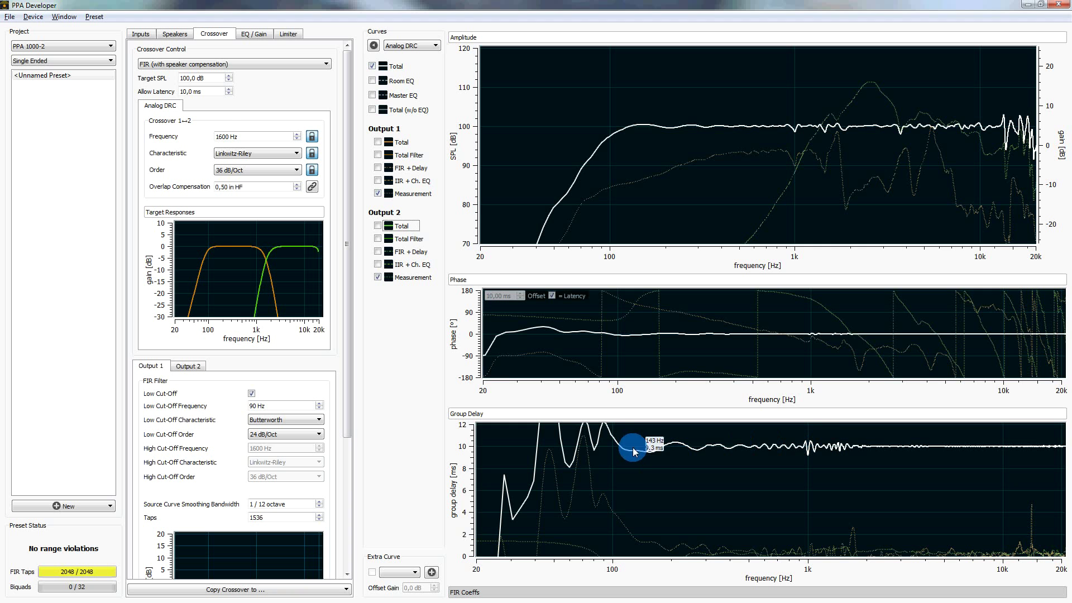
Lower Allow Latency from 10,0 ms to 8,0 ms and check the total response near 272 Hz
{"action": "left_click", "coordinate": [229, 94]}
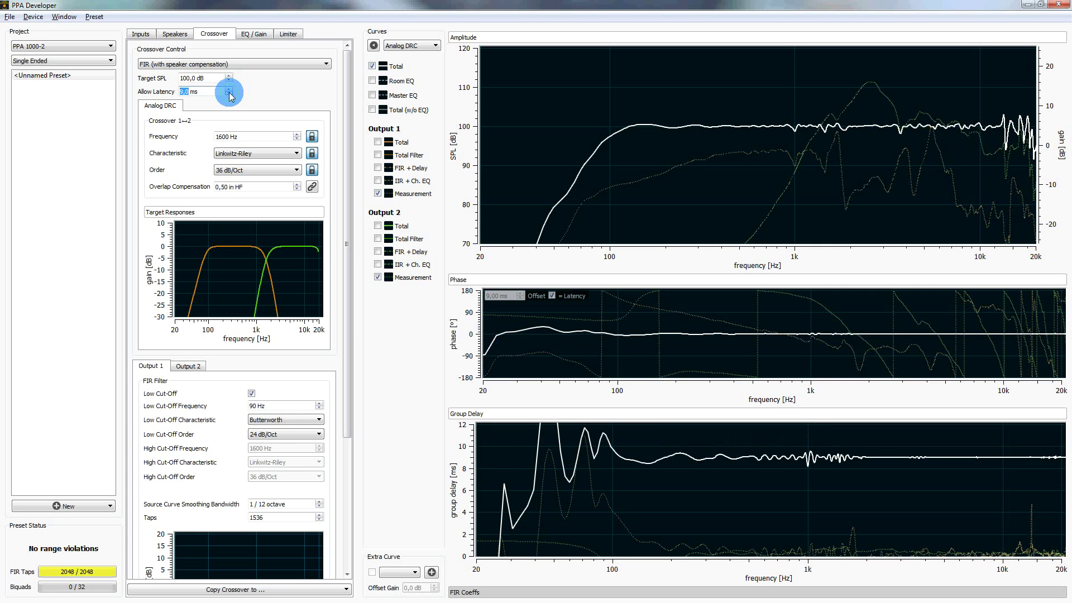
{"action": "left_click", "coordinate": [230, 94]}
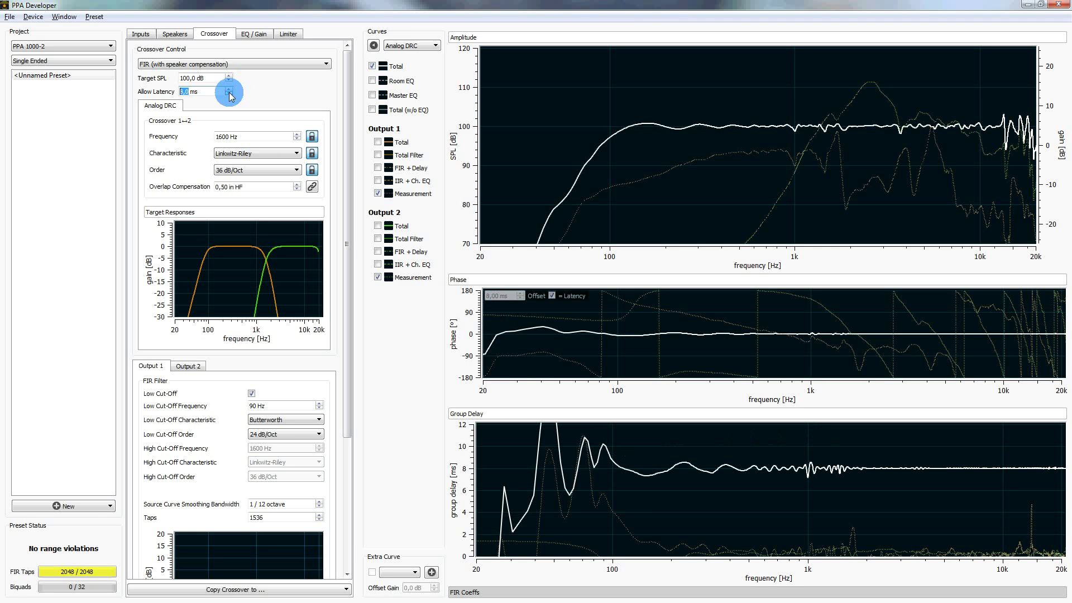
{"action": "left_click", "coordinate": [230, 94]}
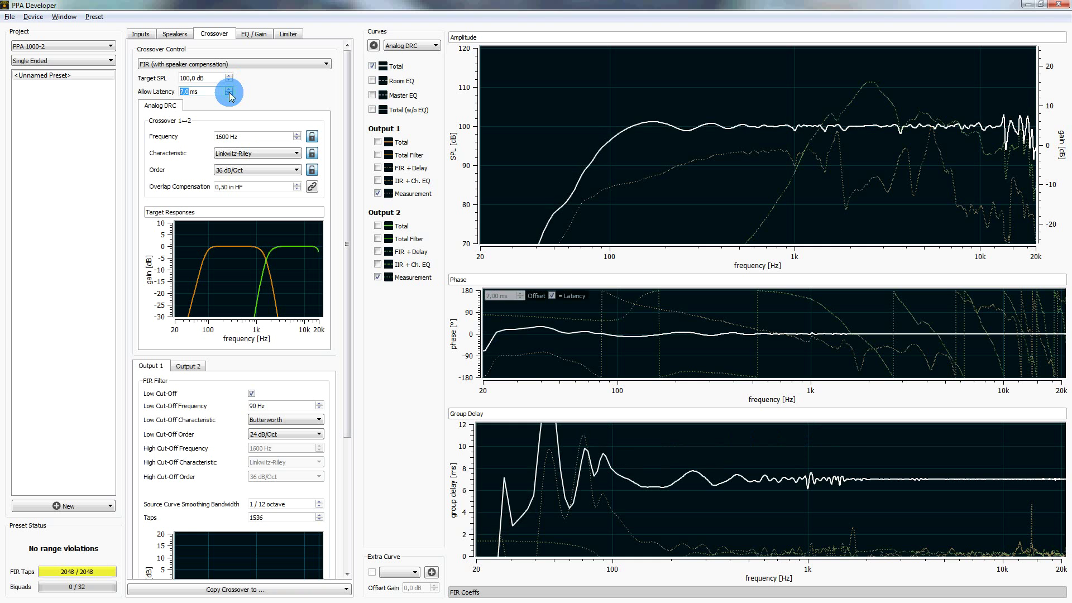
{"action": "left_click", "coordinate": [636, 128]}
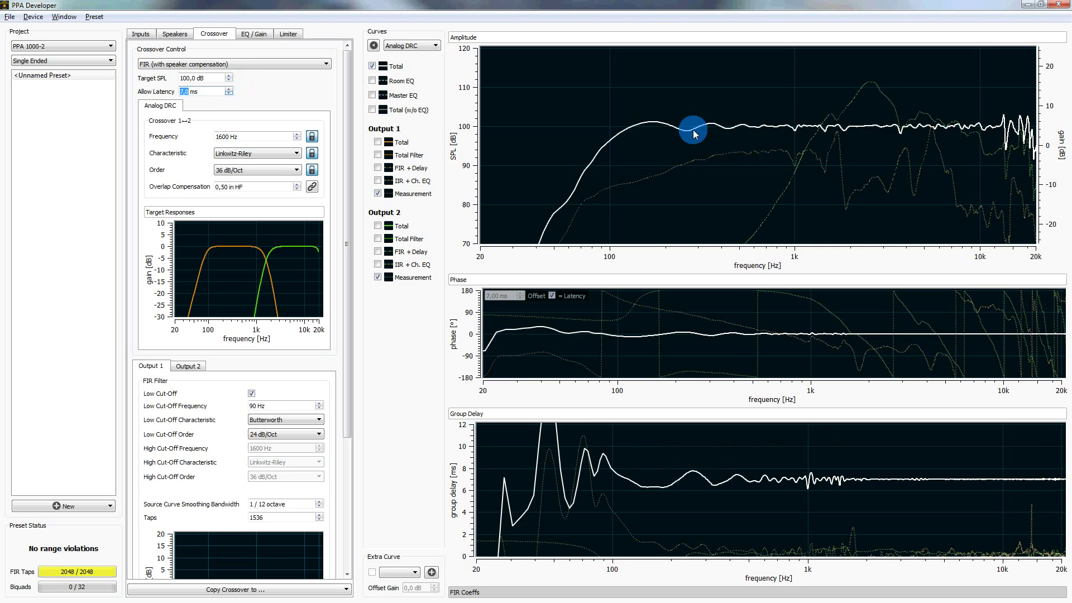
{"action": "left_click", "coordinate": [230, 87]}
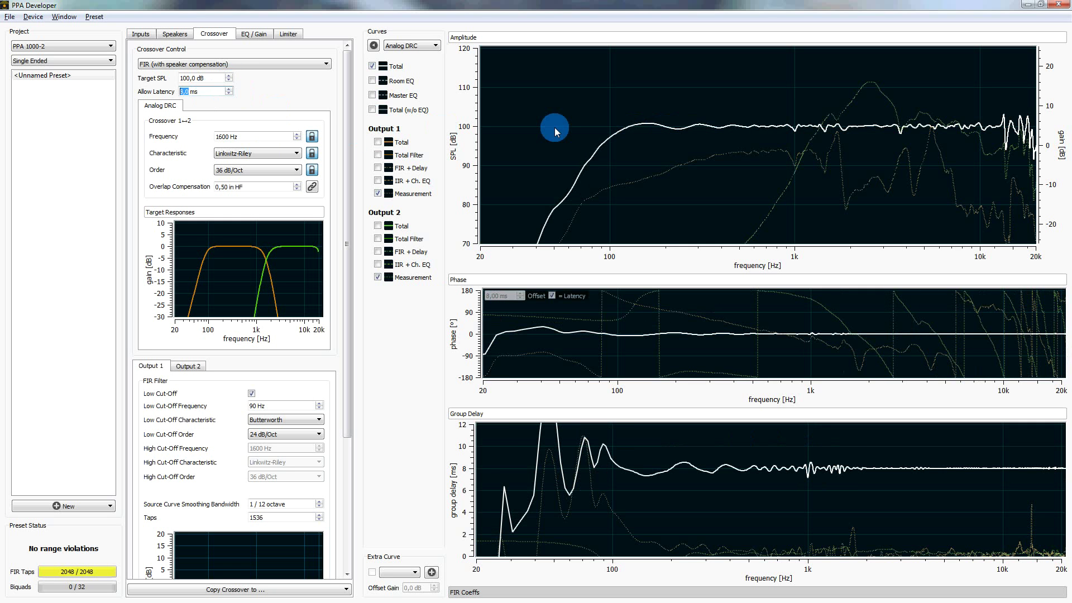
{"action": "left_click", "coordinate": [692, 131]}
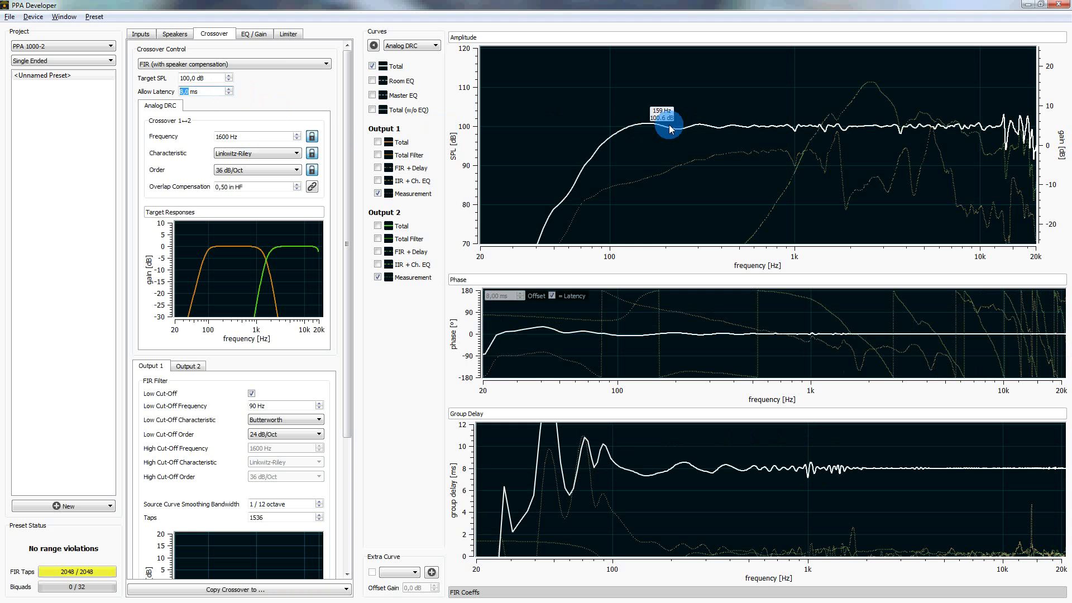
Check the total response near 230 Hz and switch the crossover mode to Custom
{"action": "left_click", "coordinate": [673, 127]}
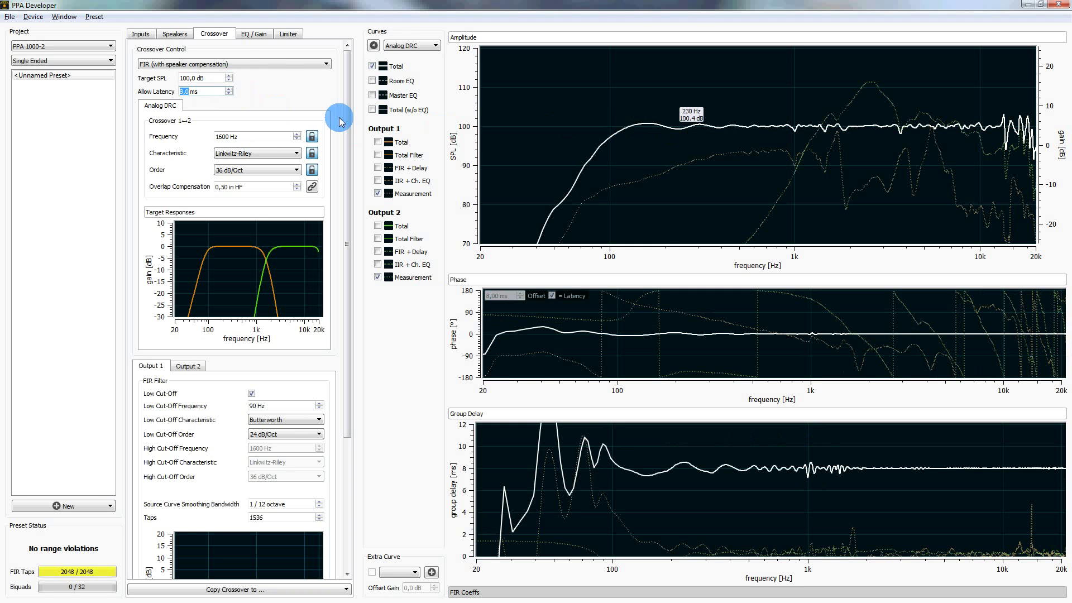
{"action": "left_click", "coordinate": [244, 65]}
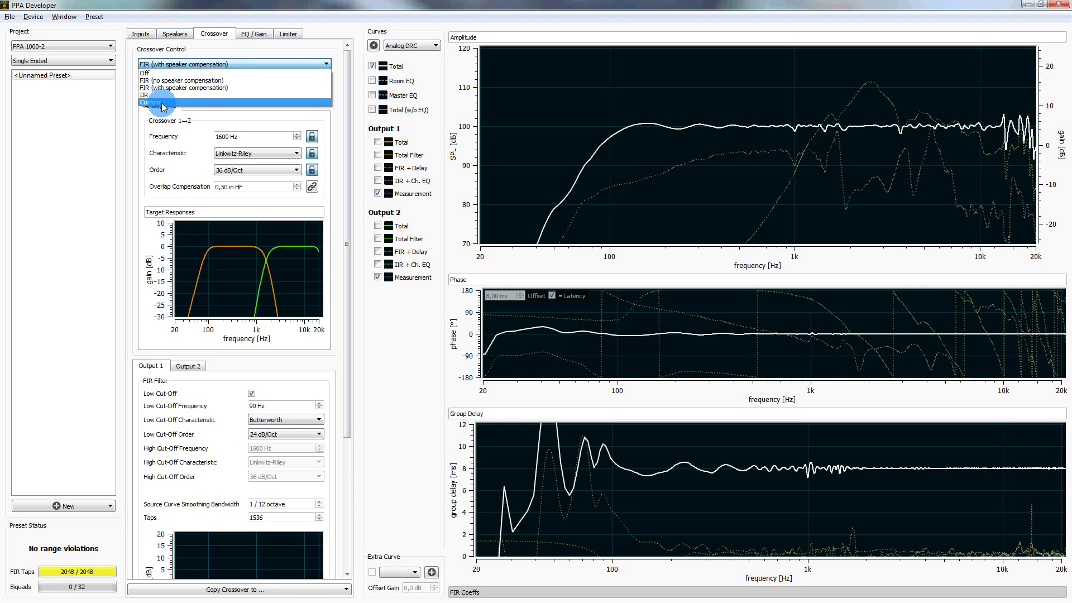
{"action": "left_click", "coordinate": [163, 106]}
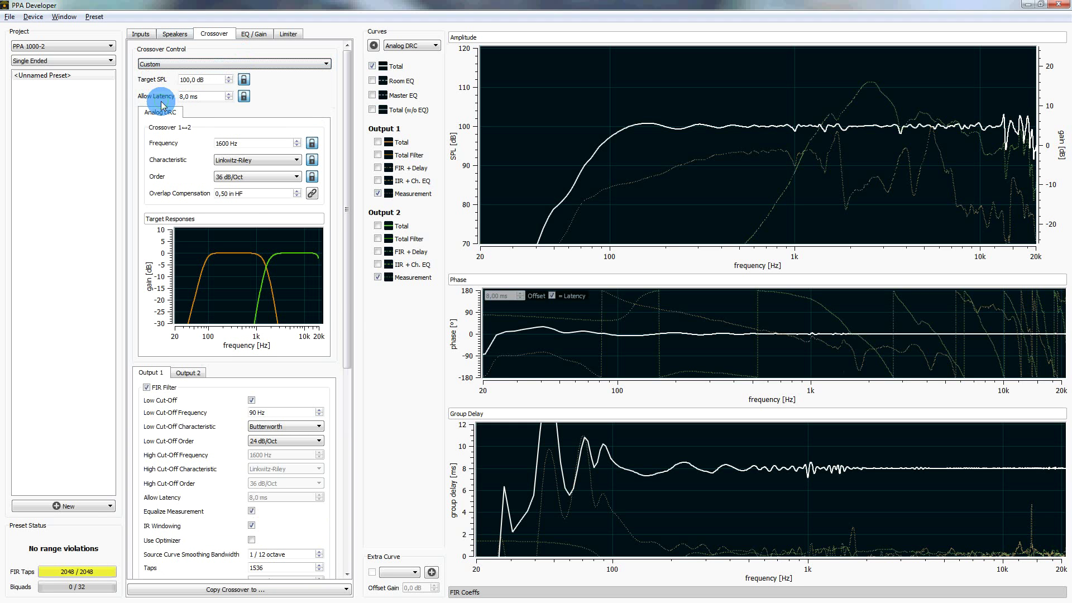
Enable the optimizer for Output 1's FIR filter
{"action": "left_click", "coordinate": [351, 334]}
{"action": "left_click_drag", "start_coordinate": [351, 334], "coordinate": [359, 395]}
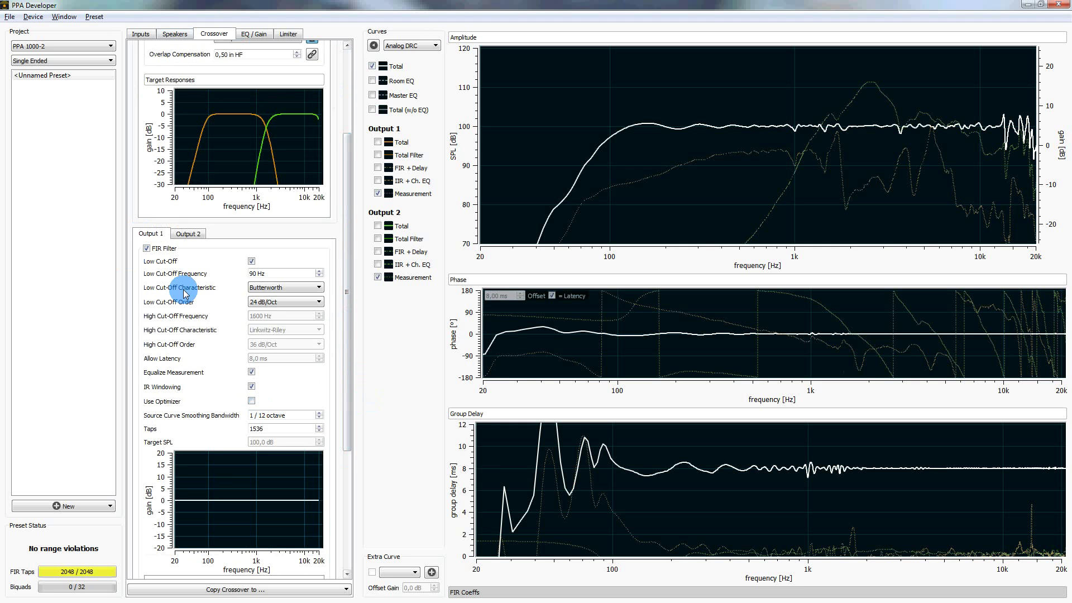
{"action": "left_click", "coordinate": [251, 401]}
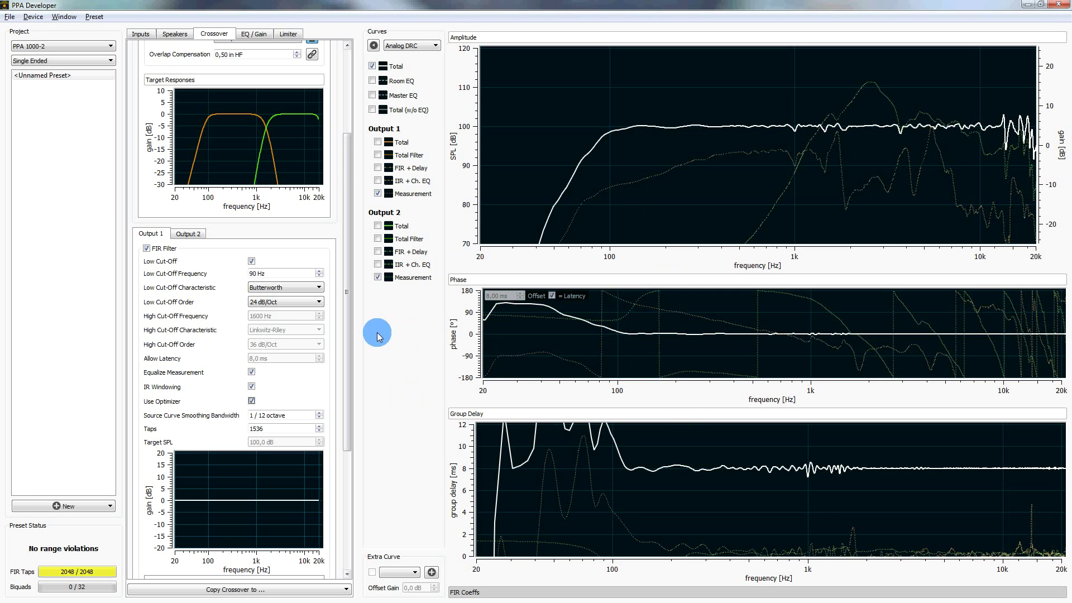
Bring up the EQ / Gain settings and Output 1's limiter settings
{"action": "left_click", "coordinate": [346, 61]}
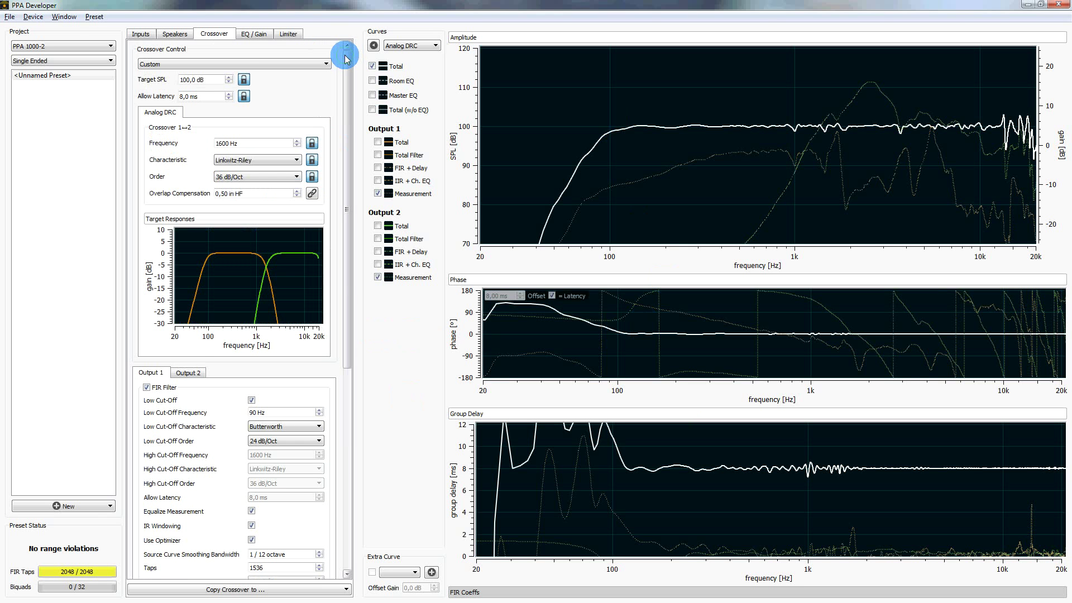
{"action": "left_click", "coordinate": [245, 34]}
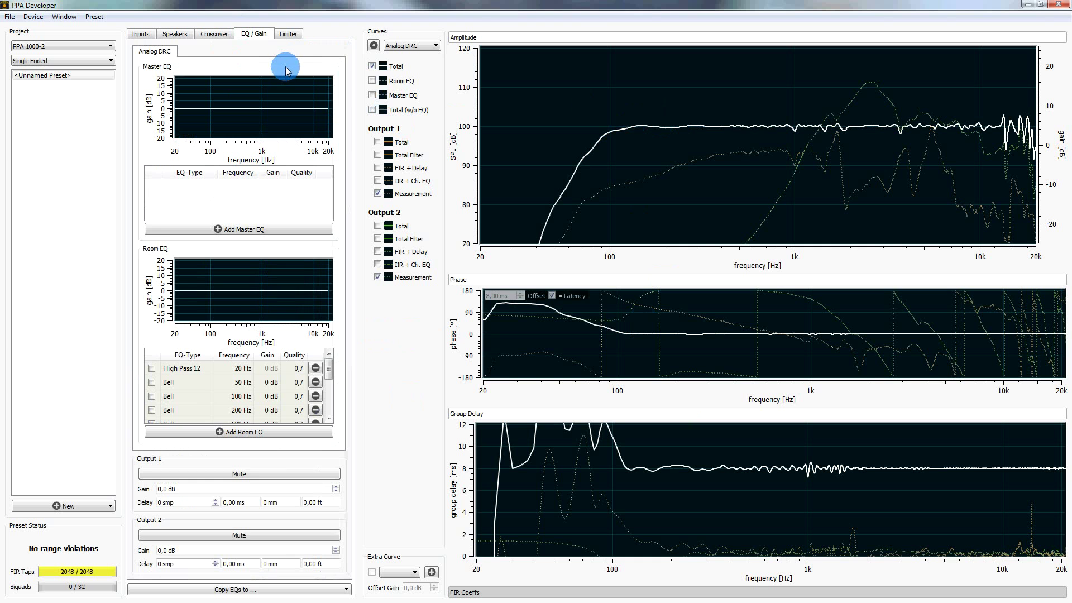
{"action": "left_click", "coordinate": [293, 35]}
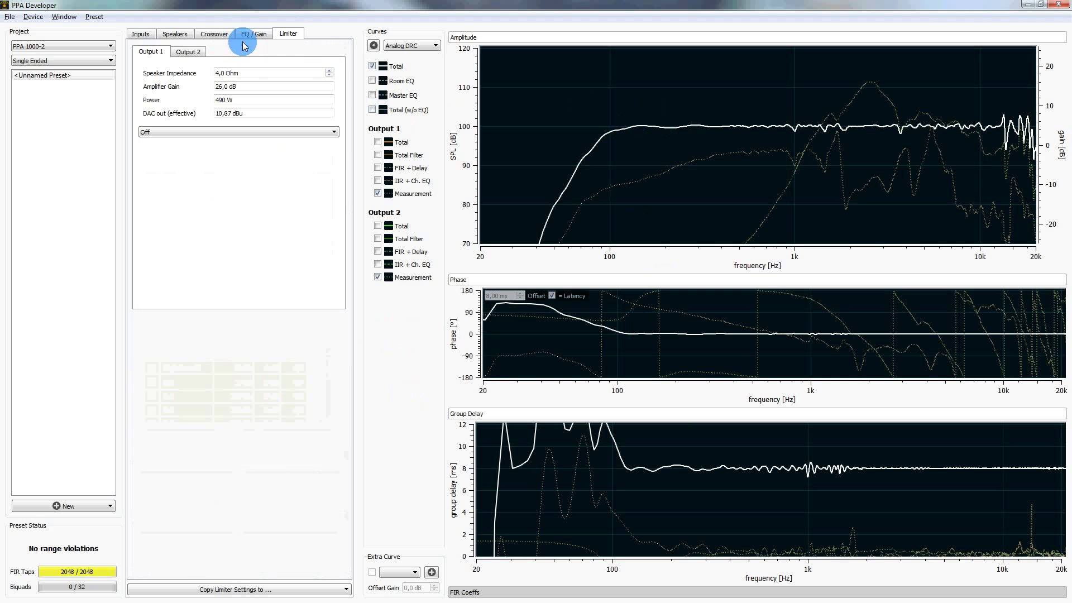
Set Output 1's speaker impedance to 8 Ohm and choose the Simple limiter mode
{"action": "double_click", "coordinate": [221, 72]}
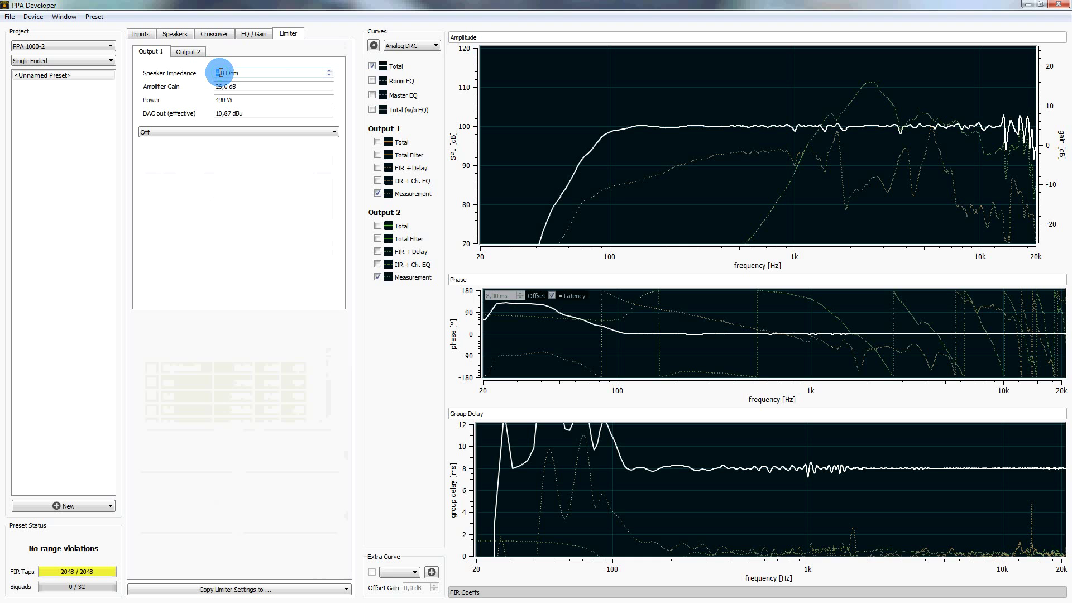
{"action": "type", "text": "8"}
{"action": "key", "text": "Tab"}
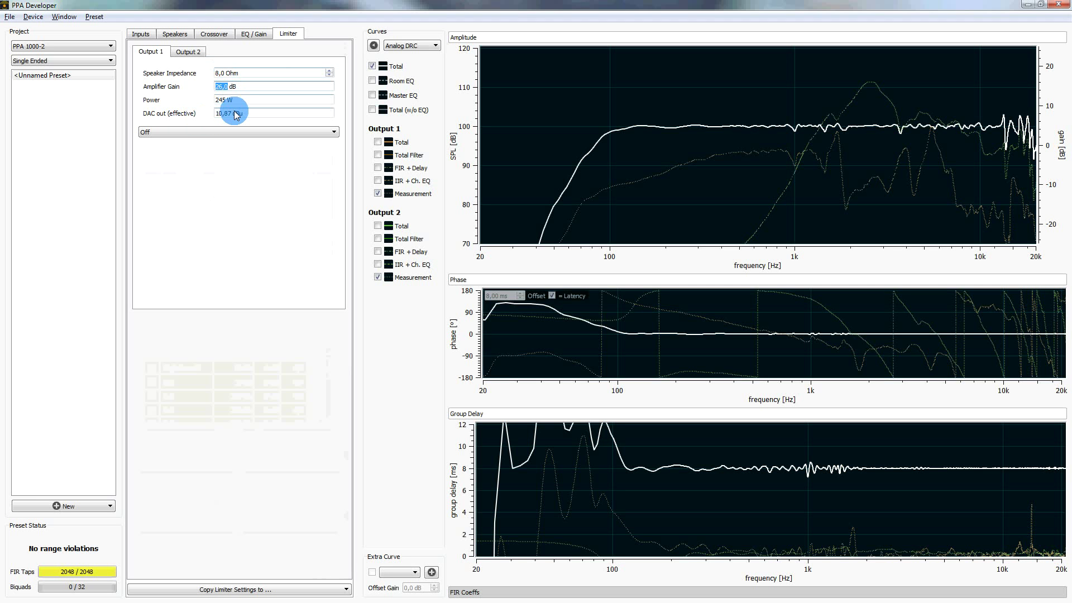
{"action": "left_click", "coordinate": [190, 134]}
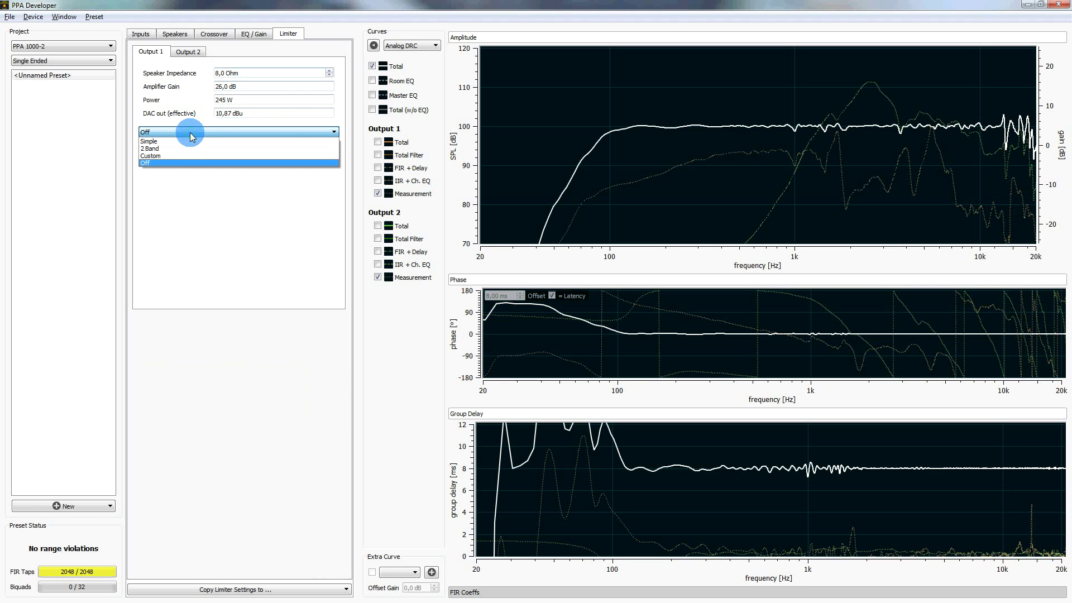
{"action": "left_click", "coordinate": [187, 143]}
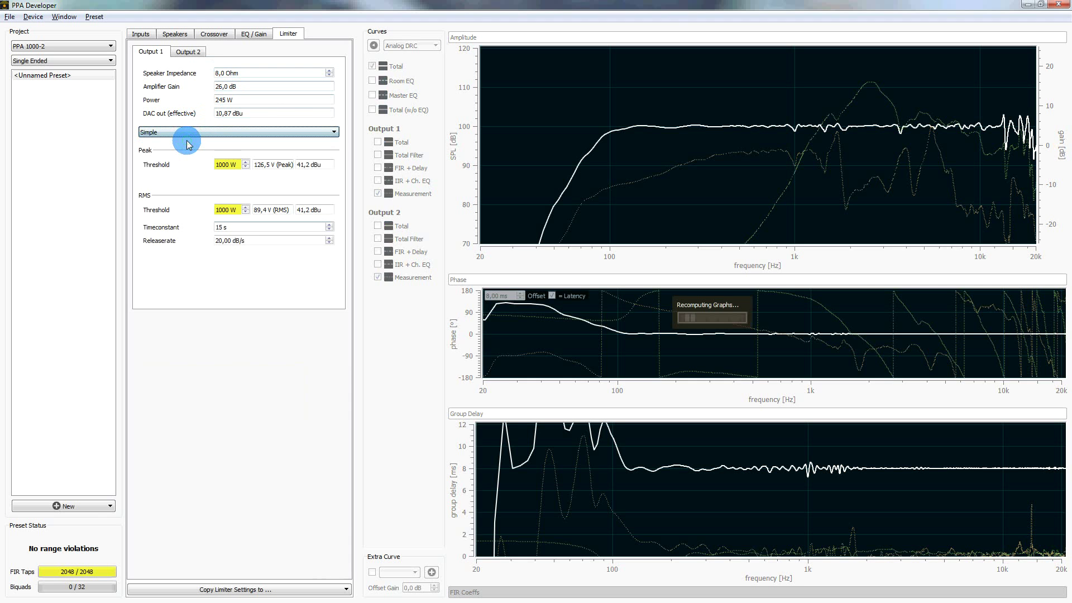
Give Output 1's limiter a 200 W peak, 50 W RMS and 200 s time constant
{"action": "left_click", "coordinate": [239, 165]}
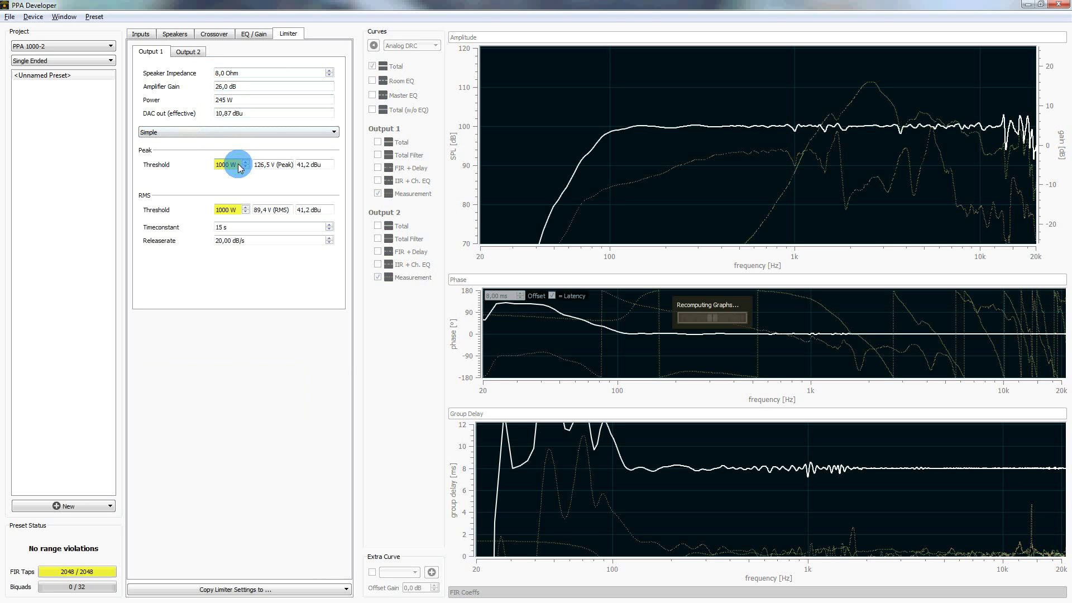
{"action": "double_click", "coordinate": [238, 164]}
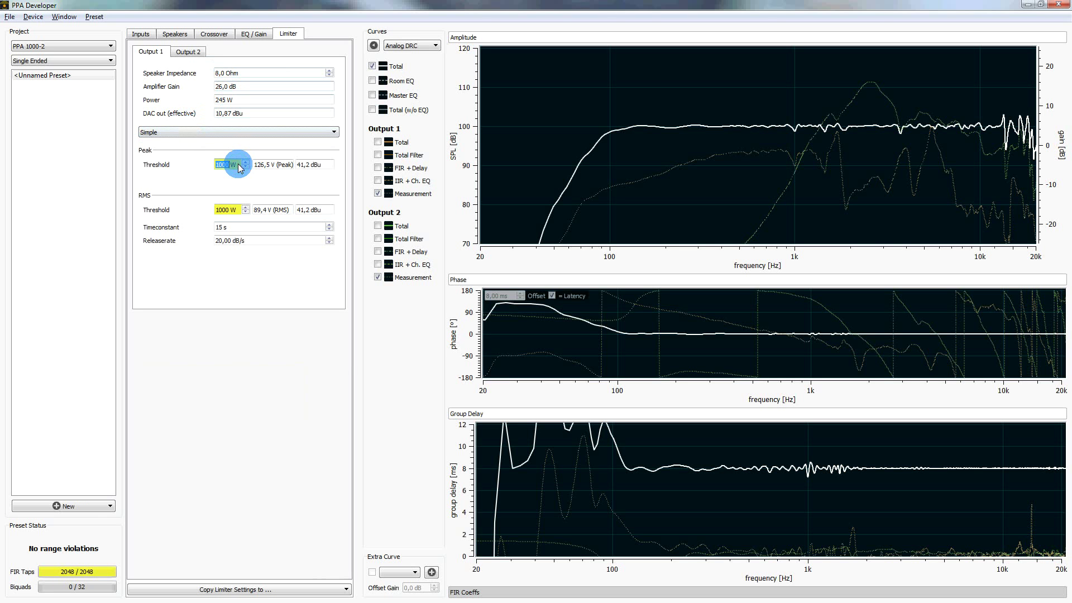
{"action": "type", "text": "200"}
{"action": "key", "text": "Tab"}
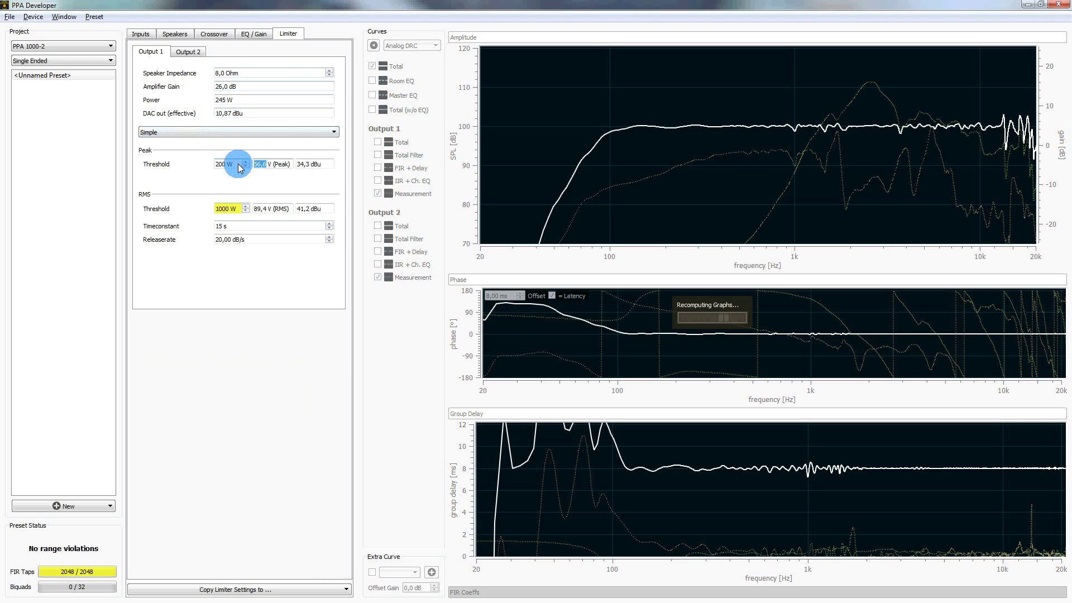
{"action": "double_click", "coordinate": [236, 208]}
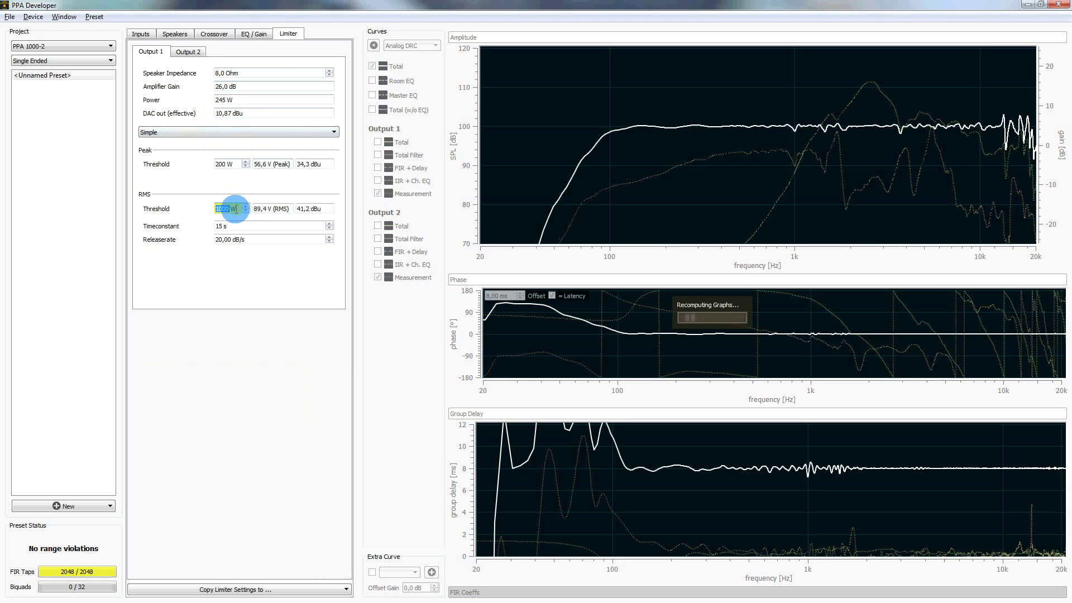
{"action": "type", "text": "50"}
{"action": "key", "text": "Tab"}
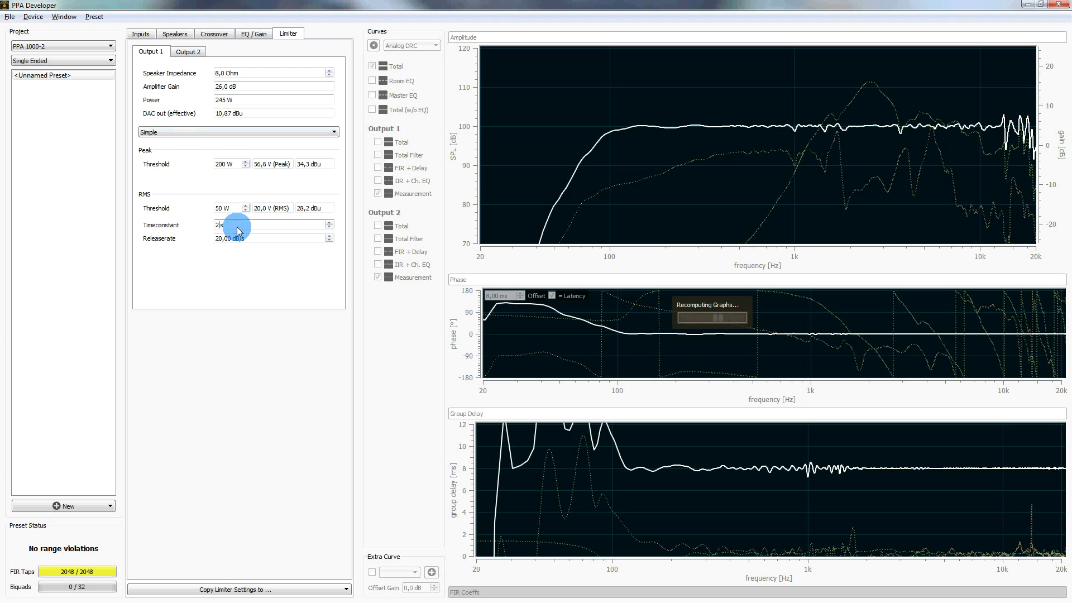
{"action": "double_click", "coordinate": [239, 232]}
{"action": "type", "text": "200"}
{"action": "key", "text": "Tab"}
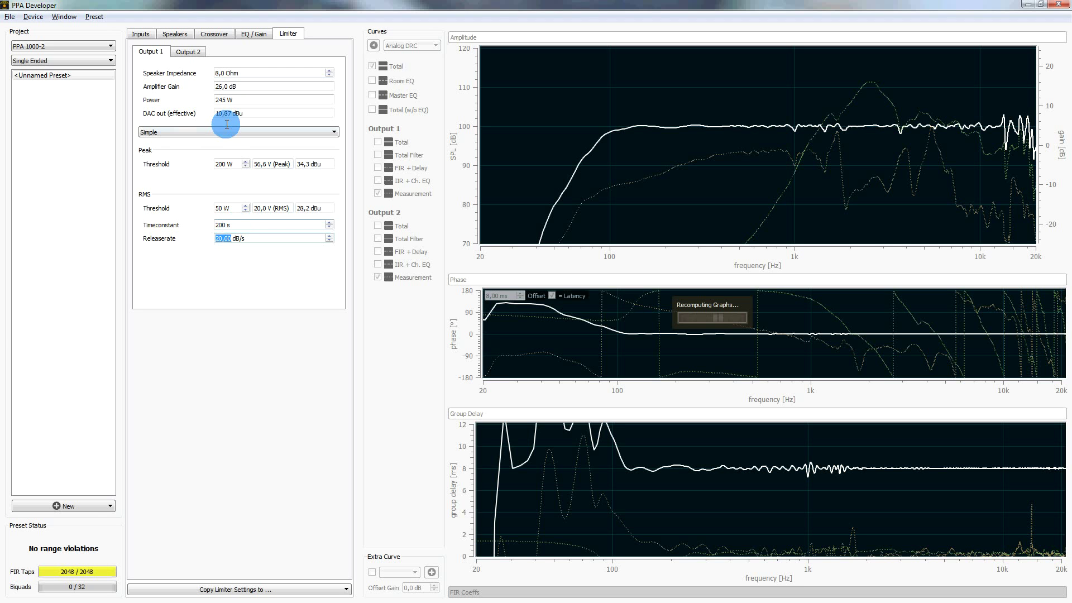
{"action": "left_click", "coordinate": [187, 51]}
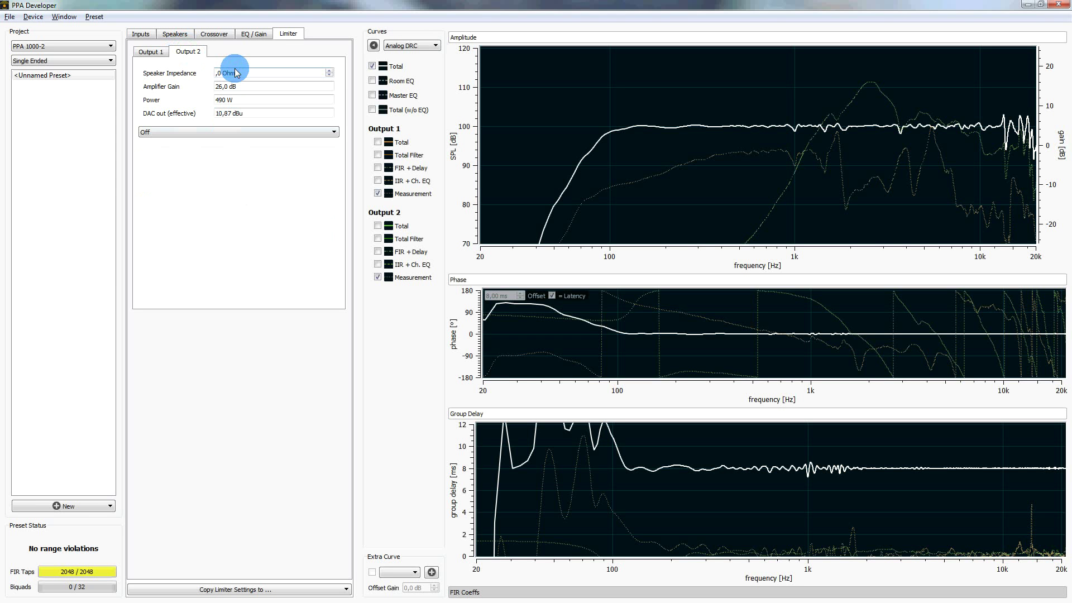
Set Output 2's speaker impedance to 8 Ohm and choose the Simple limiter mode
{"action": "type", "text": "8"}
{"action": "left_click", "coordinate": [216, 134]}
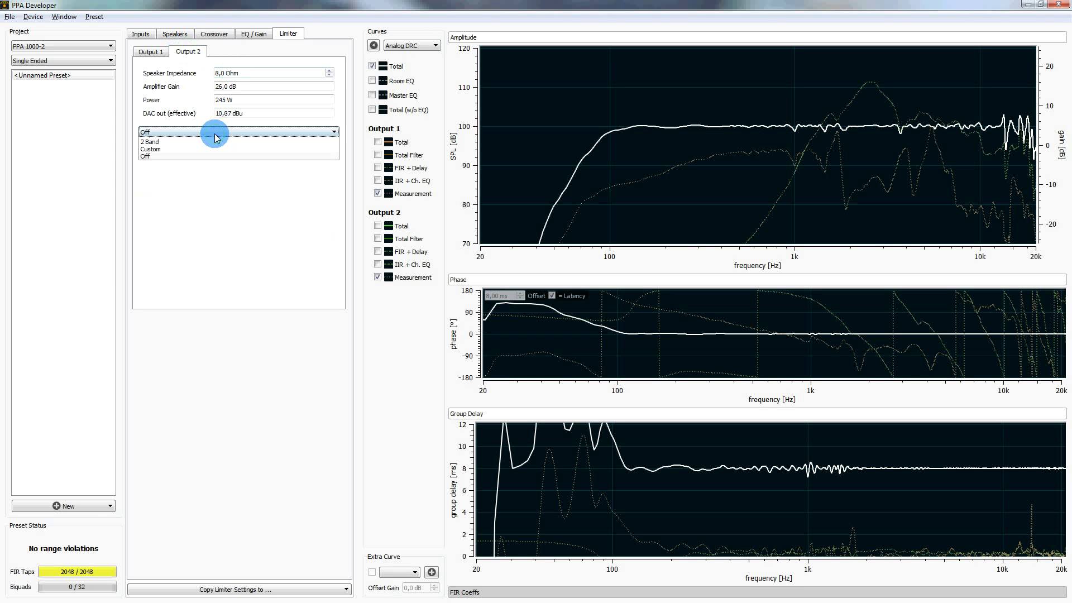
{"action": "left_click", "coordinate": [217, 139]}
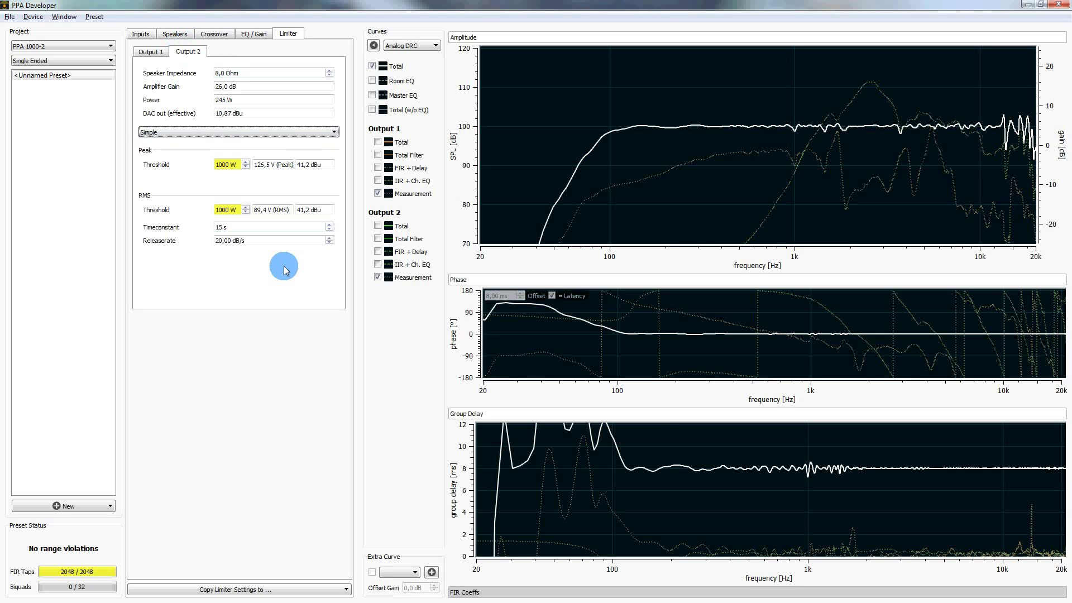
Give Output 2's limiter a 60 W peak, 15 W RMS and 25 s time constant
{"action": "double_click", "coordinate": [223, 171]}
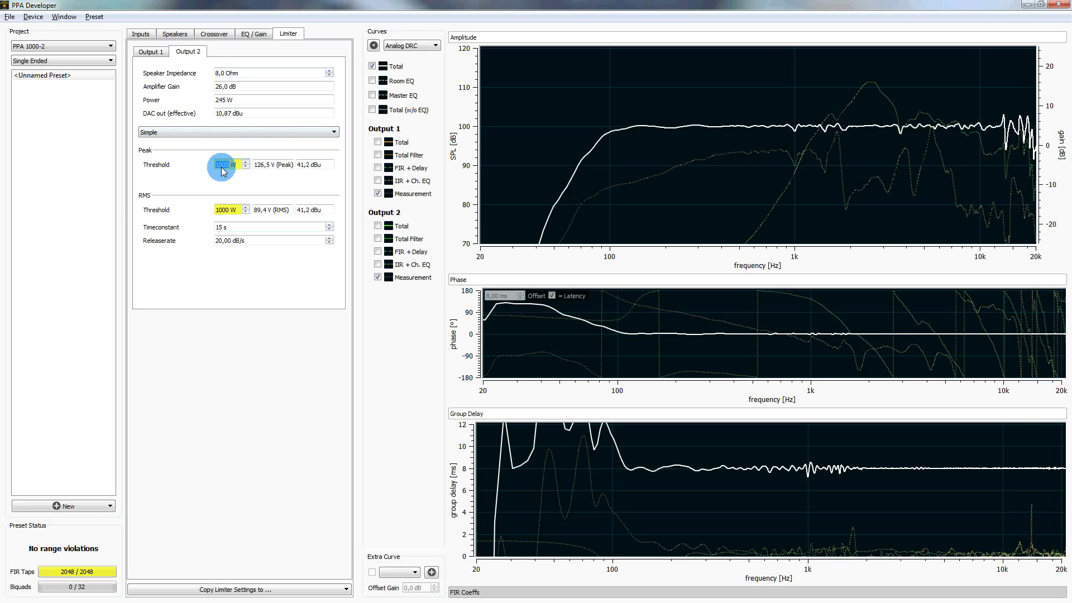
{"action": "type", "text": "60"}
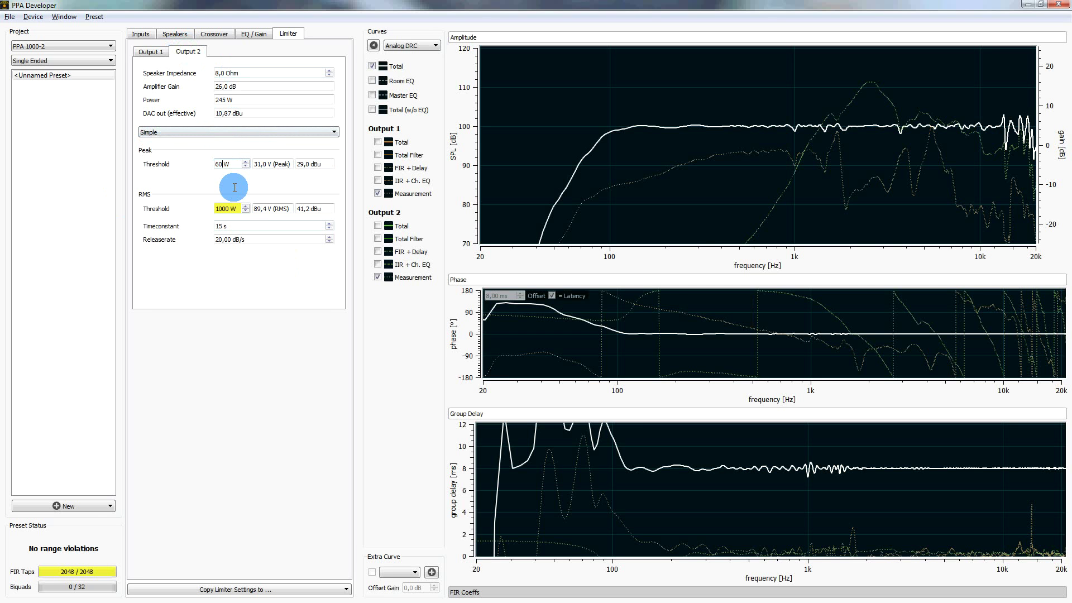
{"action": "double_click", "coordinate": [230, 209]}
{"action": "type", "text": "1"}
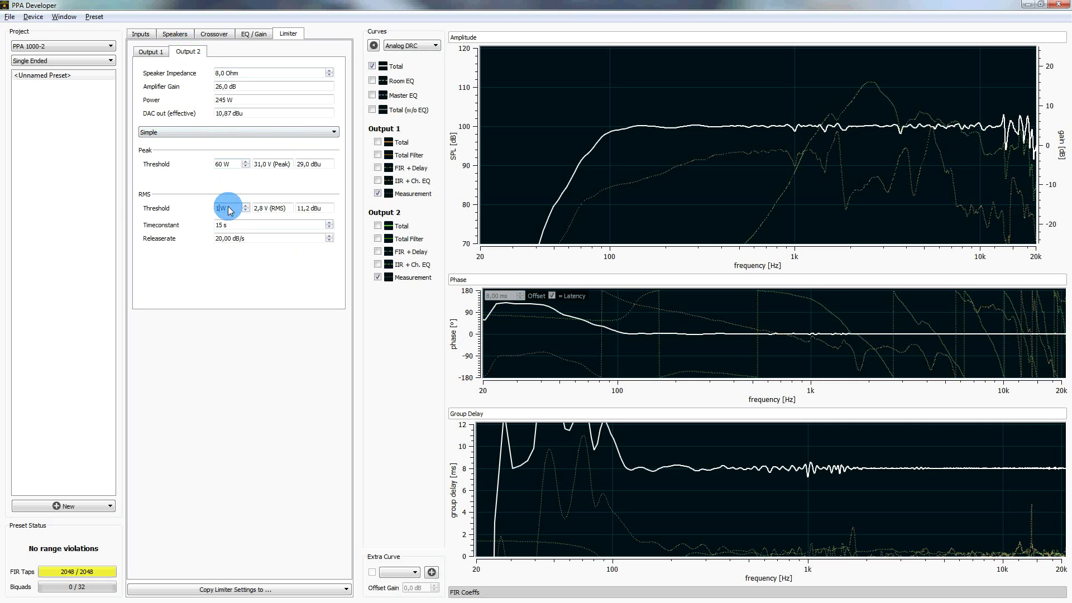
{"action": "type", "text": "5"}
{"action": "double_click", "coordinate": [225, 226]}
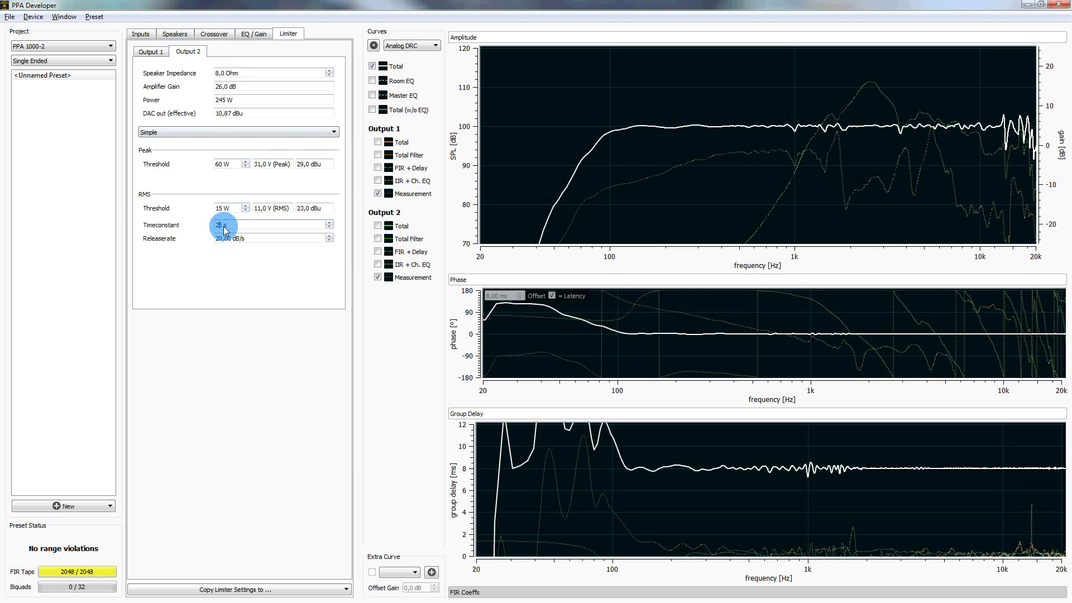
{"action": "type", "text": "25"}
{"action": "key", "text": "Tab"}
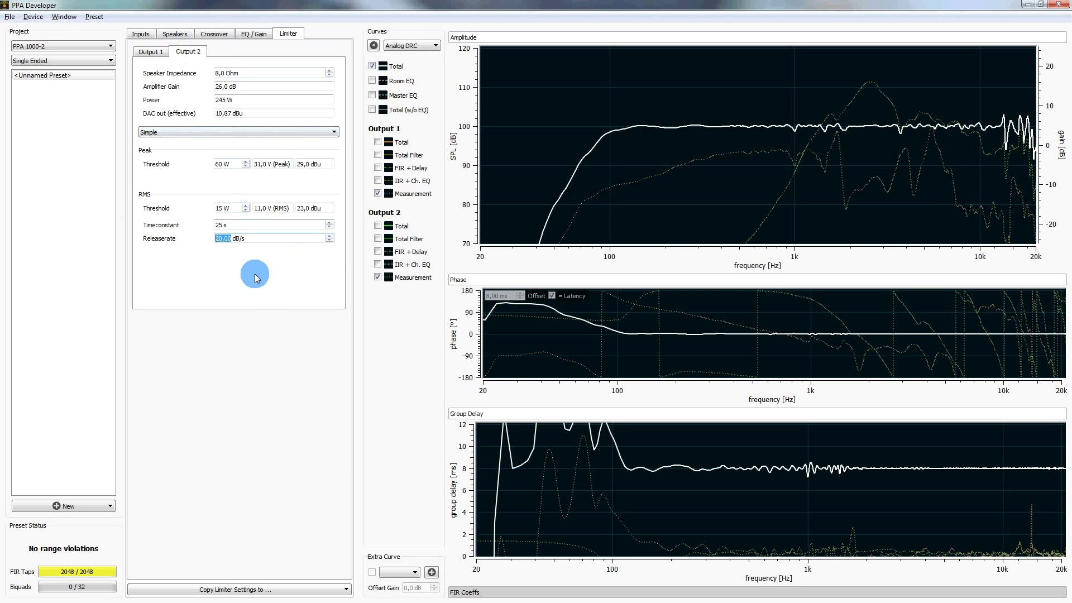
{"action": "left_click", "coordinate": [151, 52]}
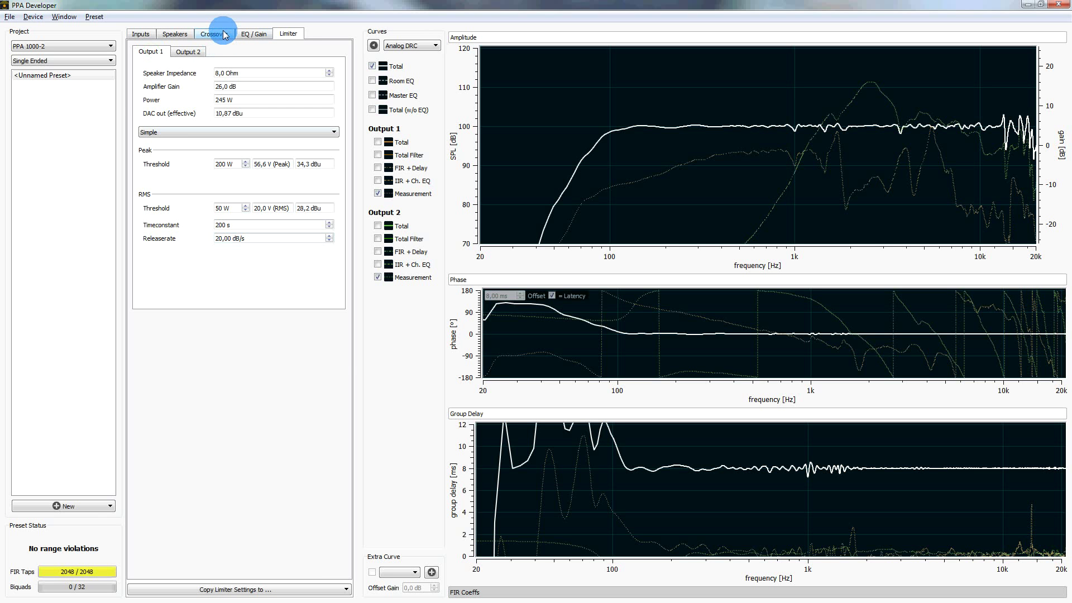
Rename the unnamed preset in the project list to 'LF+HF 8ms'
{"action": "left_click", "coordinate": [224, 35]}
{"action": "left_click", "coordinate": [151, 35]}
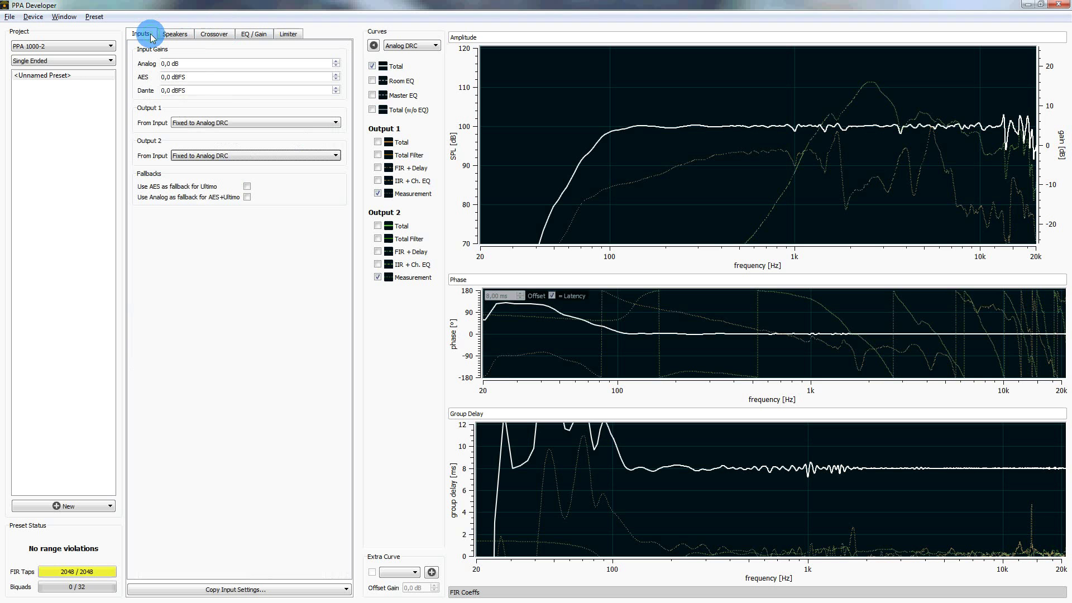
{"action": "left_click", "coordinate": [50, 79]}
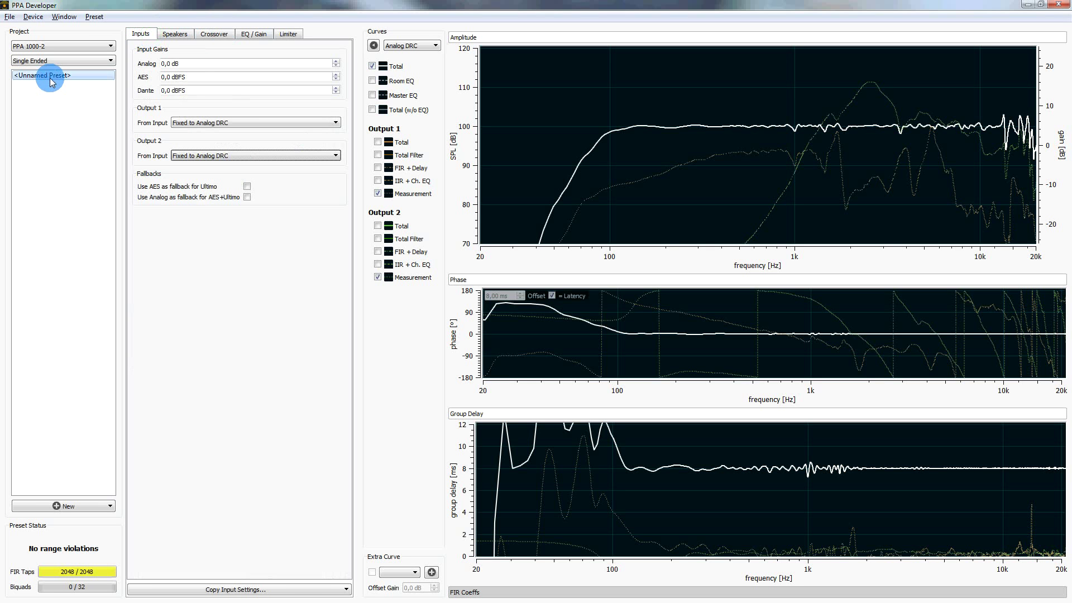
{"action": "double_click", "coordinate": [50, 77]}
{"action": "type", "text": "LF+HF"}
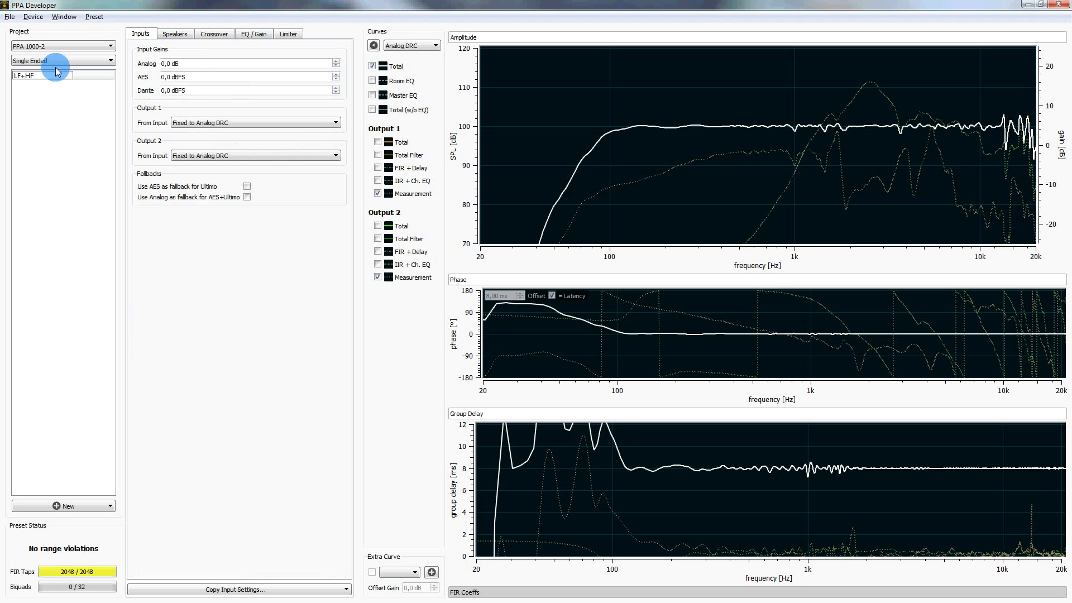
{"action": "type", "text": " 8ms"}
{"action": "key", "text": "Return"}
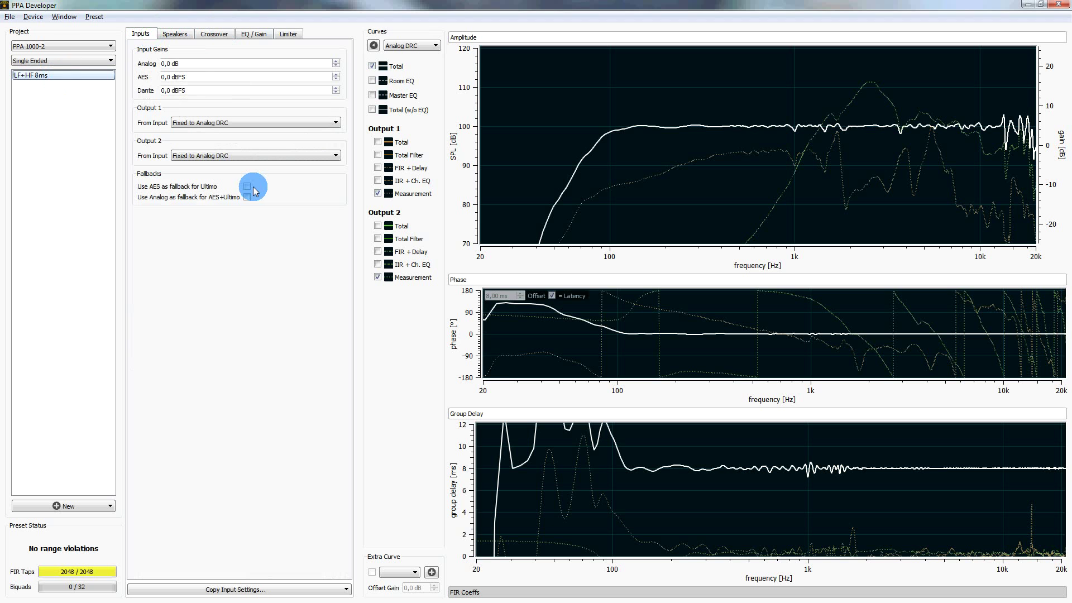